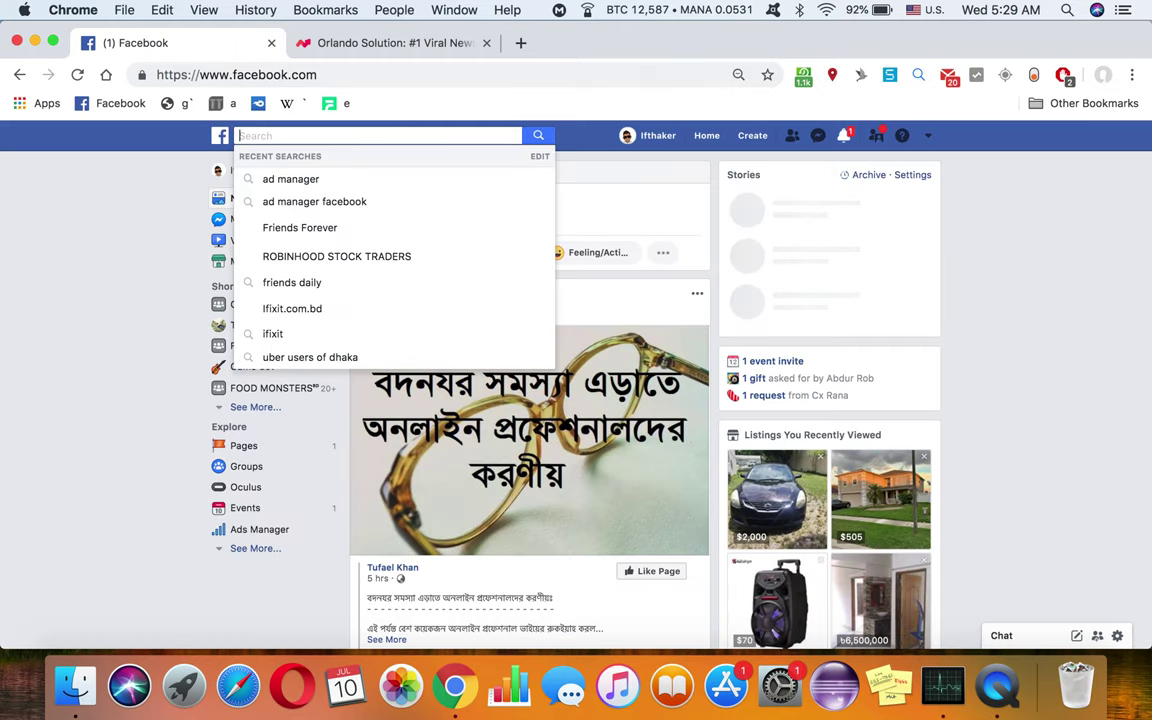
Step: Search Facebook for 'friends forever' and open the Friends Forever TV show page
{"action": "type", "text": "fr"}
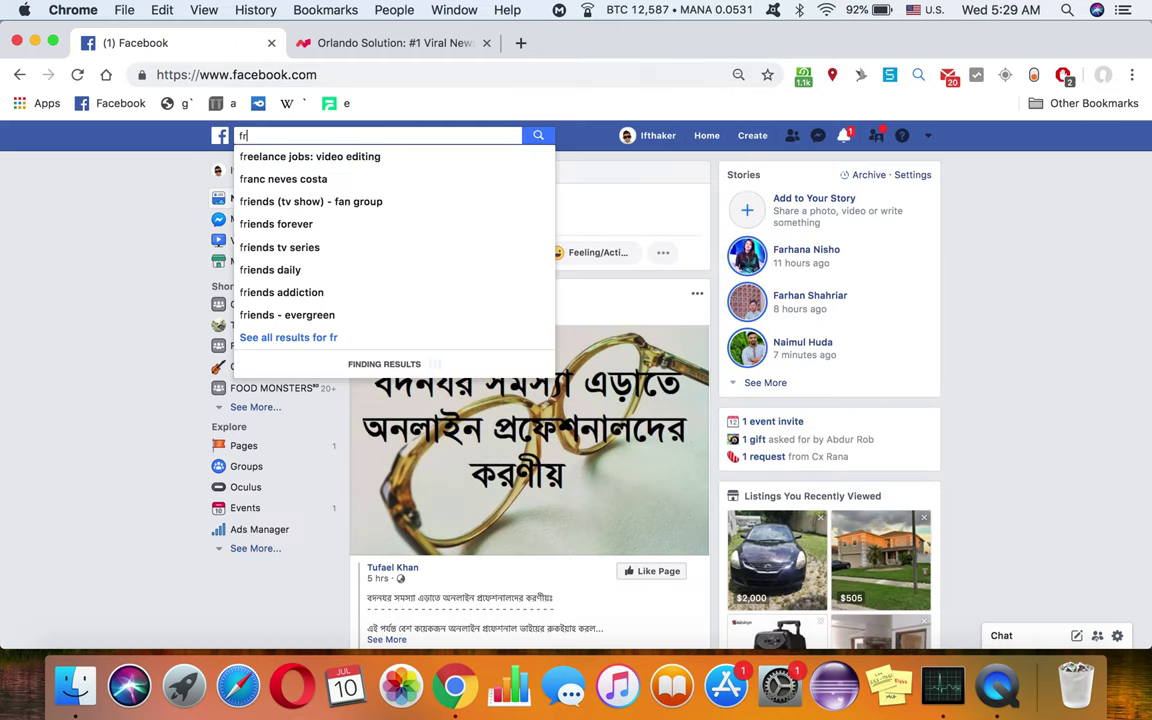
{"action": "type", "text": "iends"}
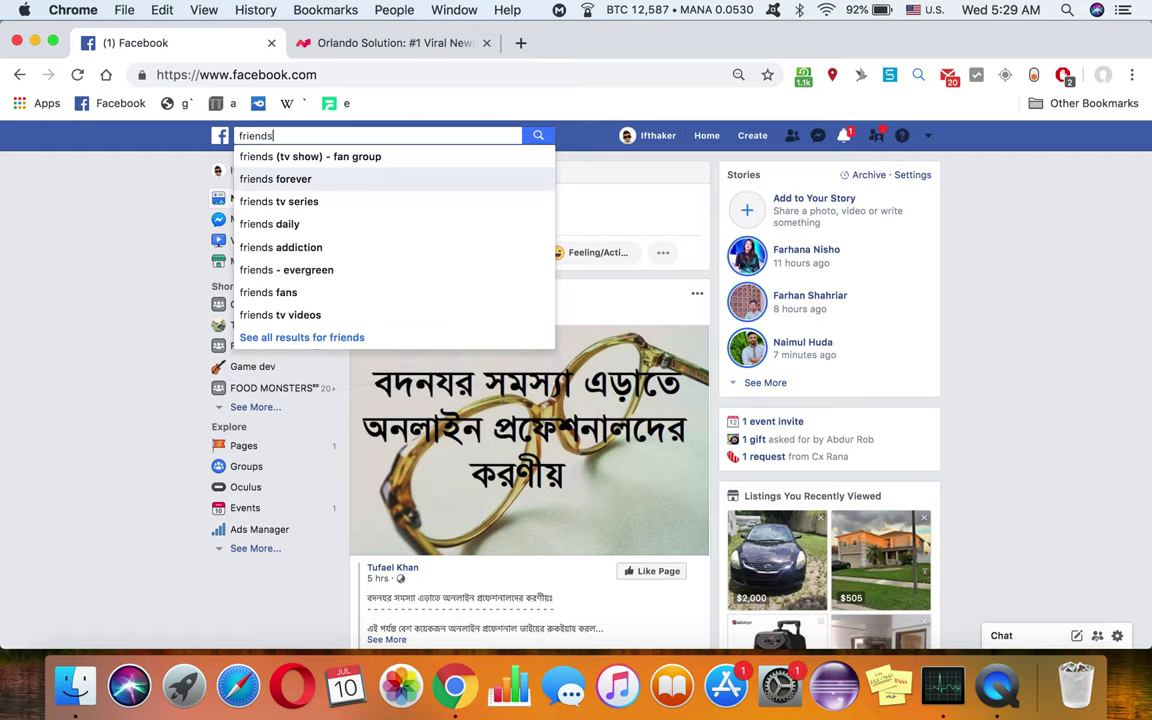
{"action": "left_click", "coordinate": [536, 179]}
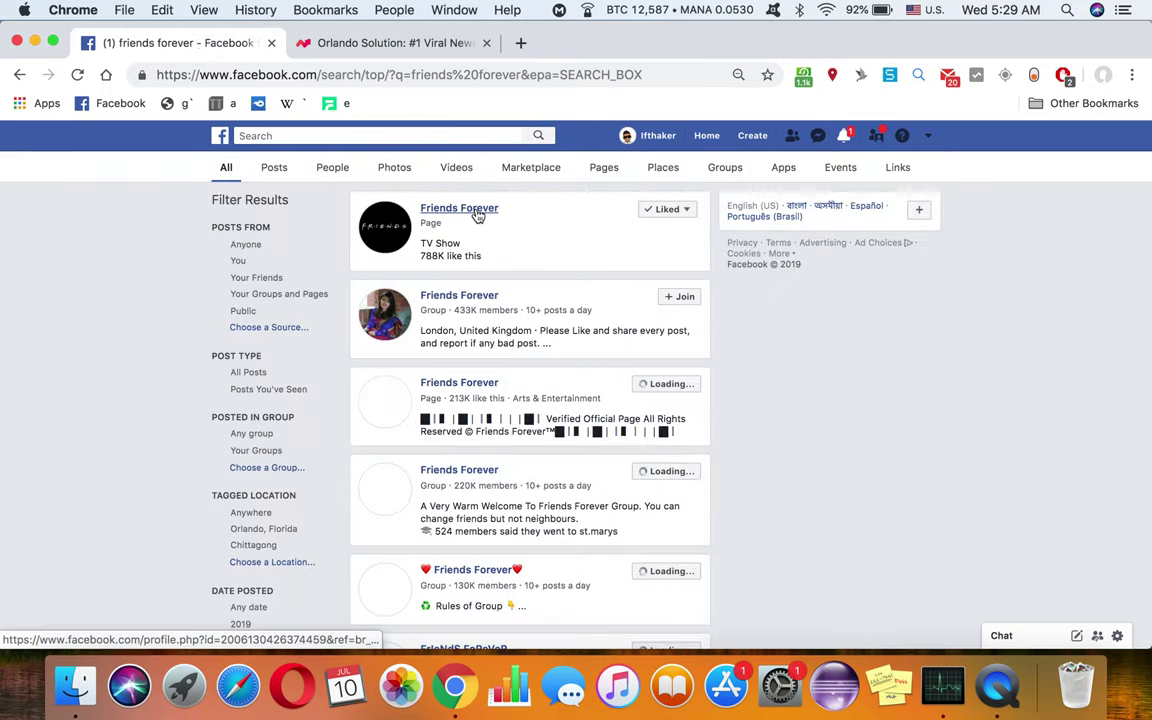
{"action": "left_click", "coordinate": [478, 215]}
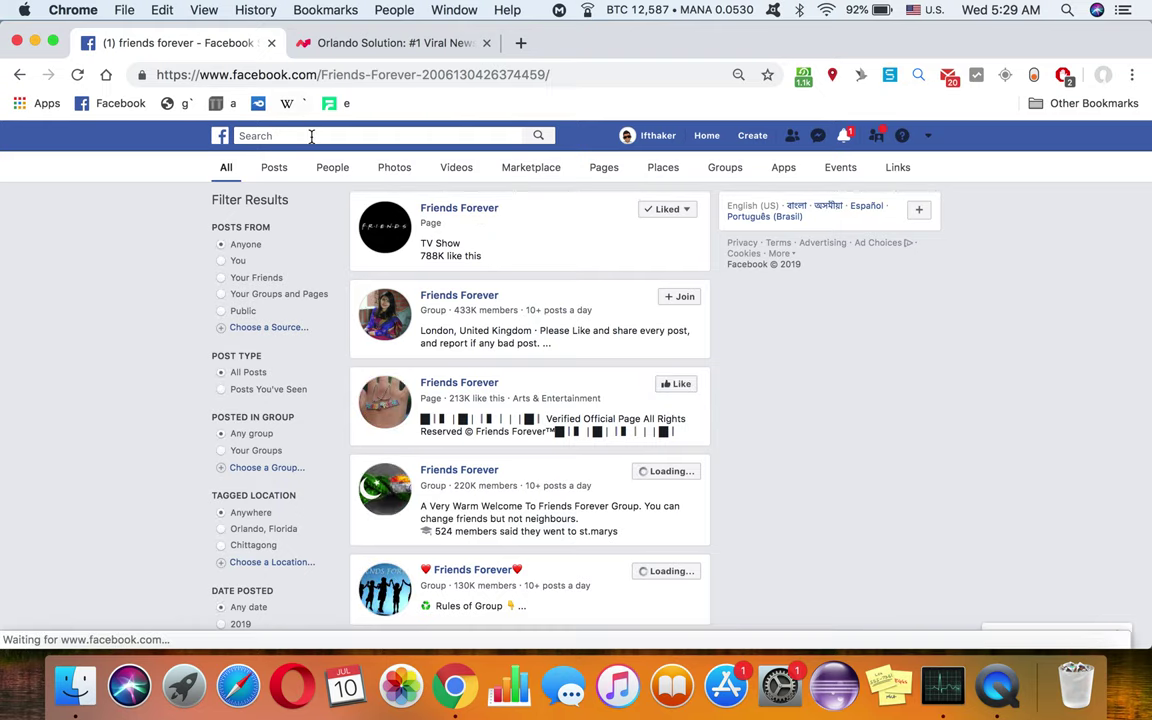
{"action": "left_click", "coordinate": [297, 135]}
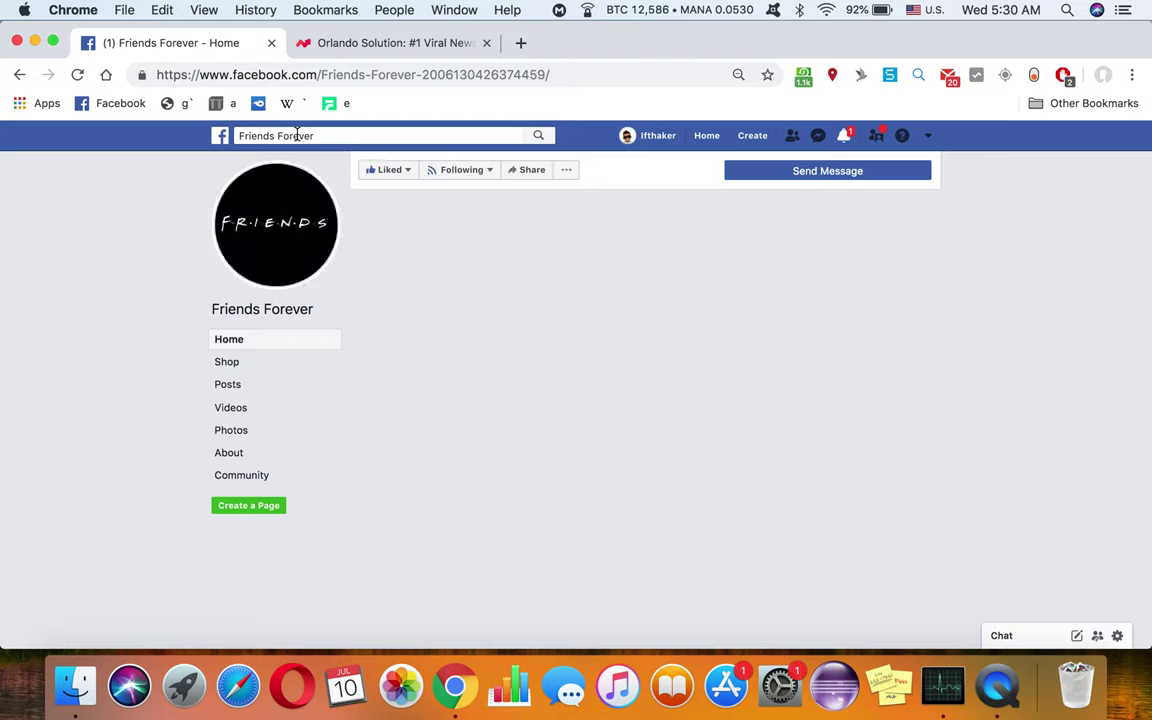
Step: Search Facebook for 'friends daily', open the Friends Daily page, then switch to the Orlando Solution tab
{"action": "left_click", "coordinate": [297, 135]}
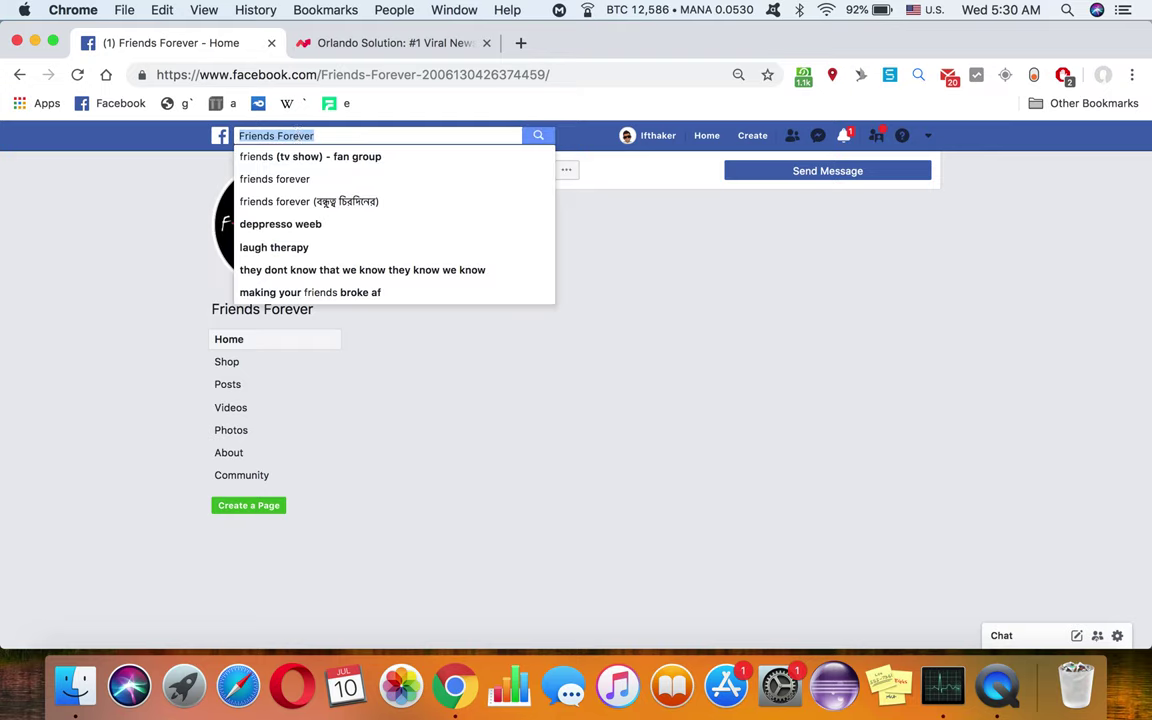
{"action": "type", "text": "friends daily"}
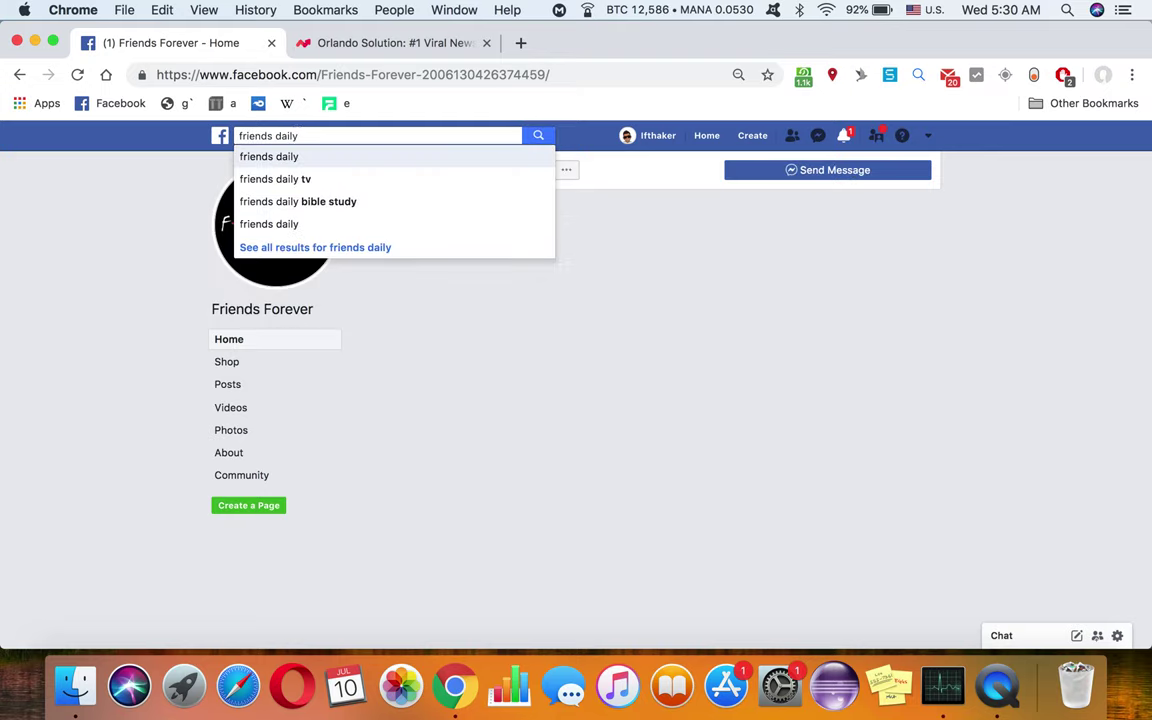
{"action": "key", "text": "Return"}
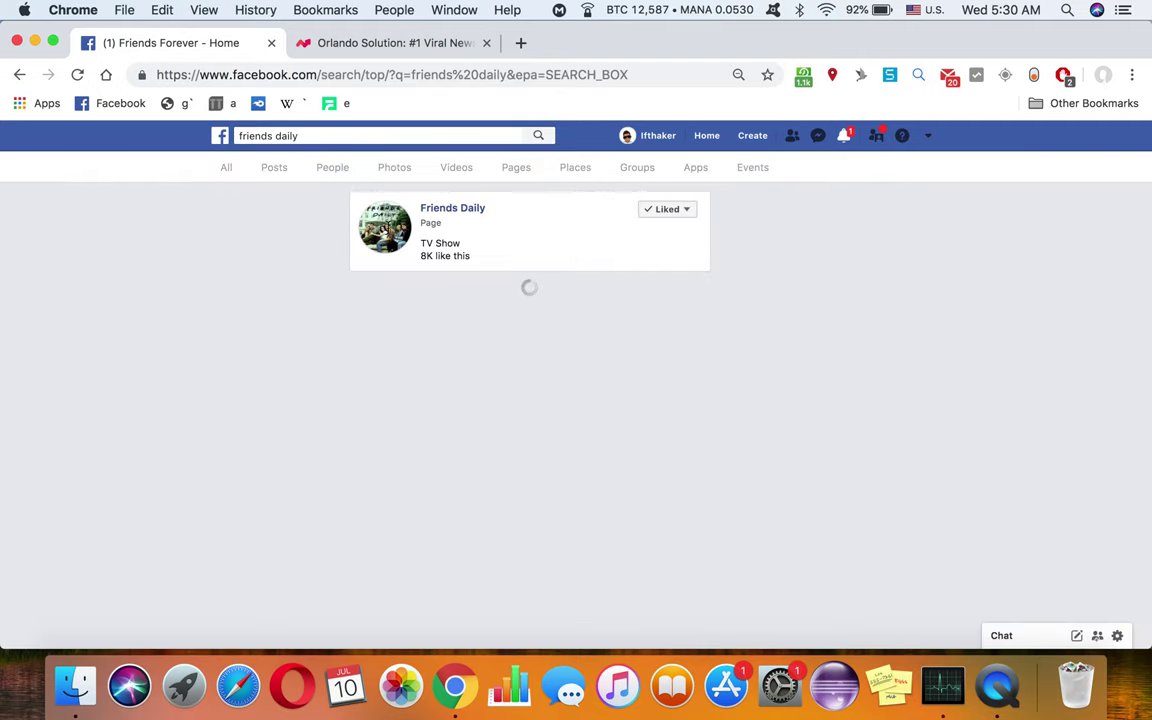
{"action": "left_click", "coordinate": [468, 214]}
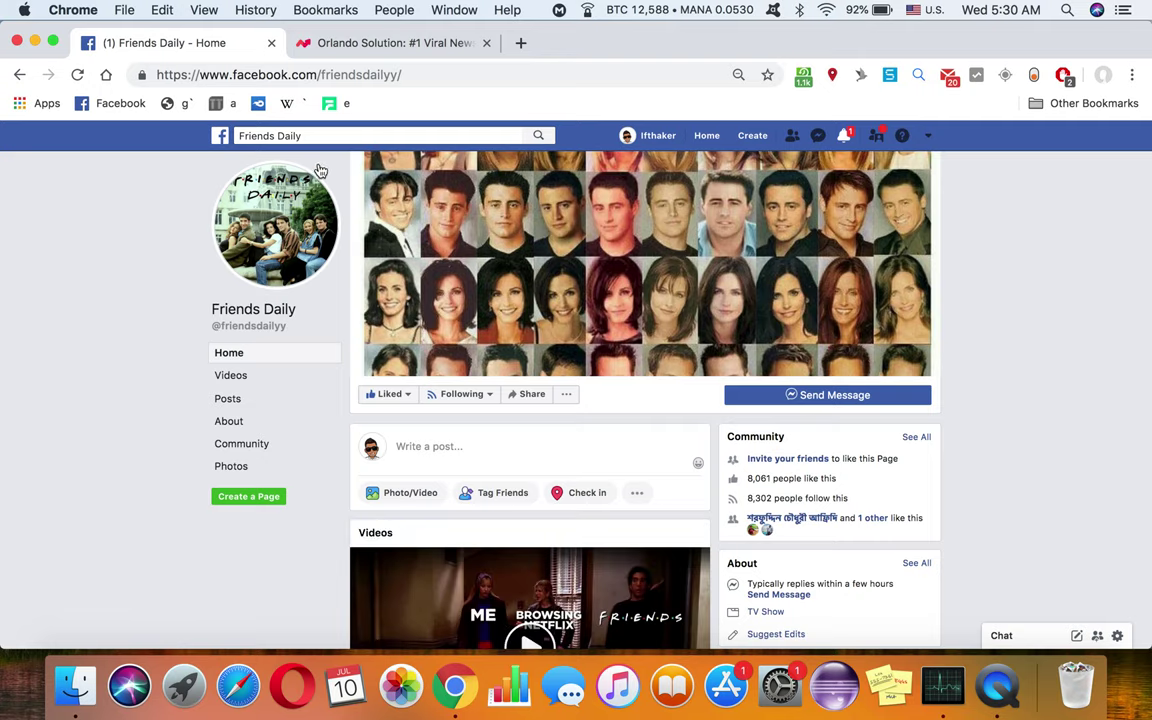
{"action": "left_click", "coordinate": [370, 45]}
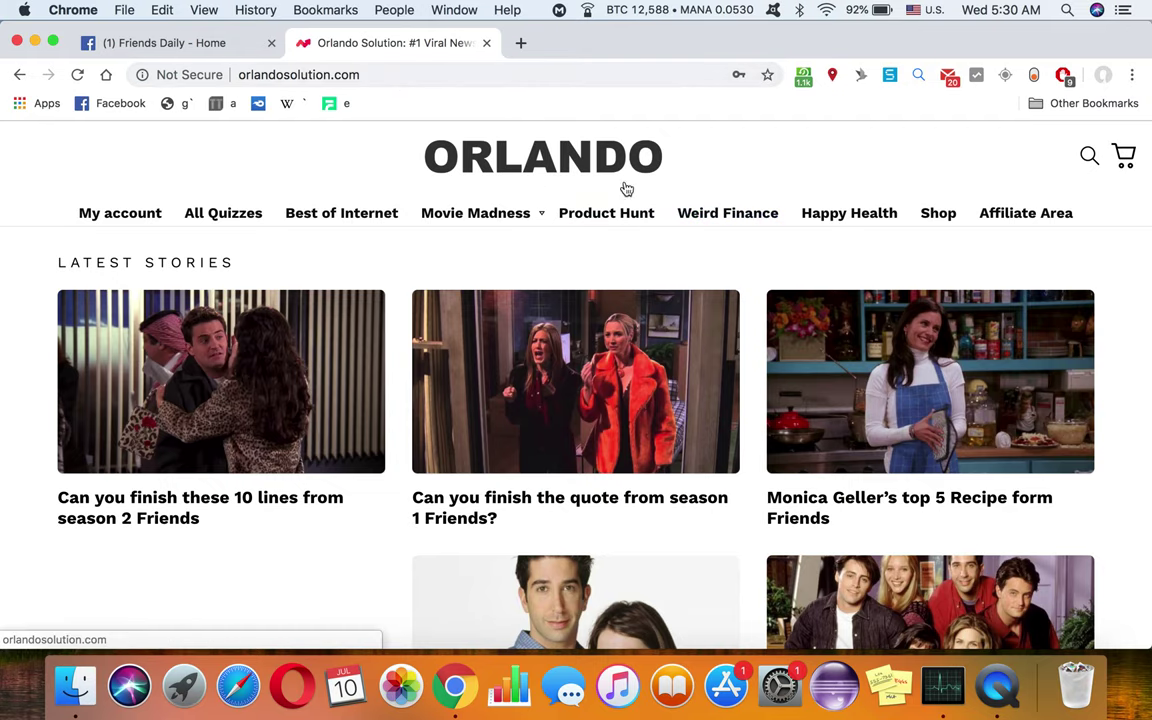
{"action": "scroll", "coordinate": [823, 329], "scroll_direction": "down", "scroll_amount": 5}
{"action": "scroll", "coordinate": [823, 329], "scroll_direction": "down", "scroll_amount": 4}
{"action": "scroll", "coordinate": [823, 330], "scroll_direction": "up", "scroll_amount": 6}
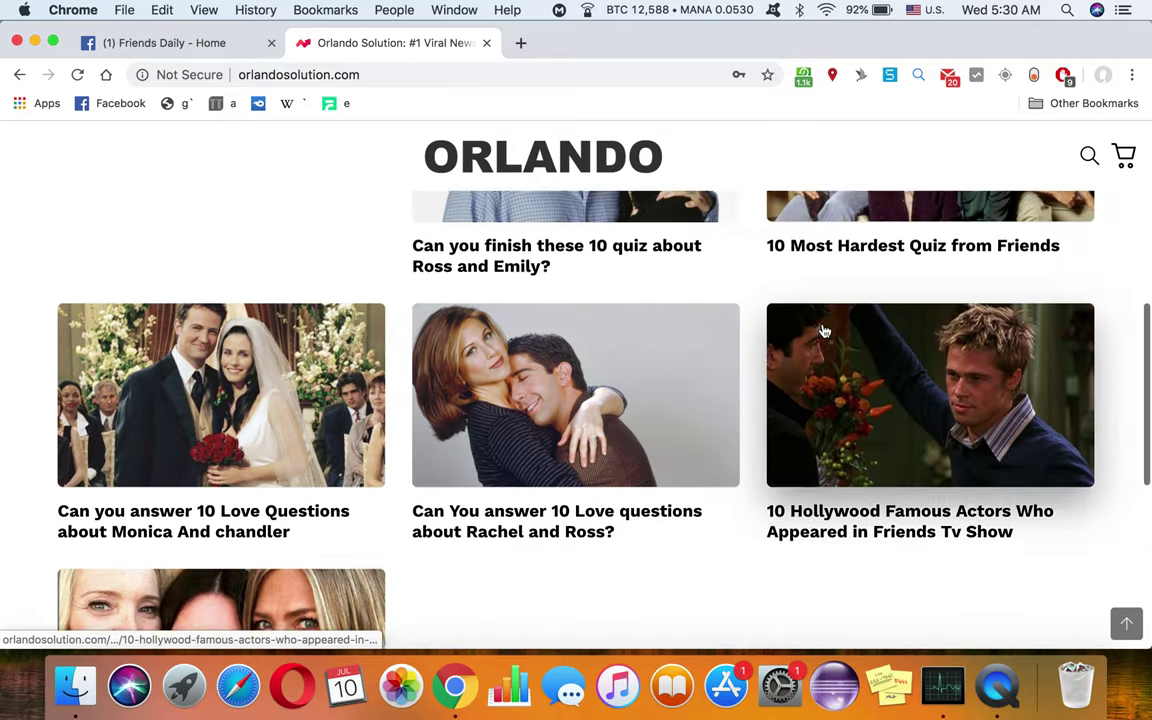
{"action": "scroll", "coordinate": [823, 329], "scroll_direction": "down", "scroll_amount": 10}
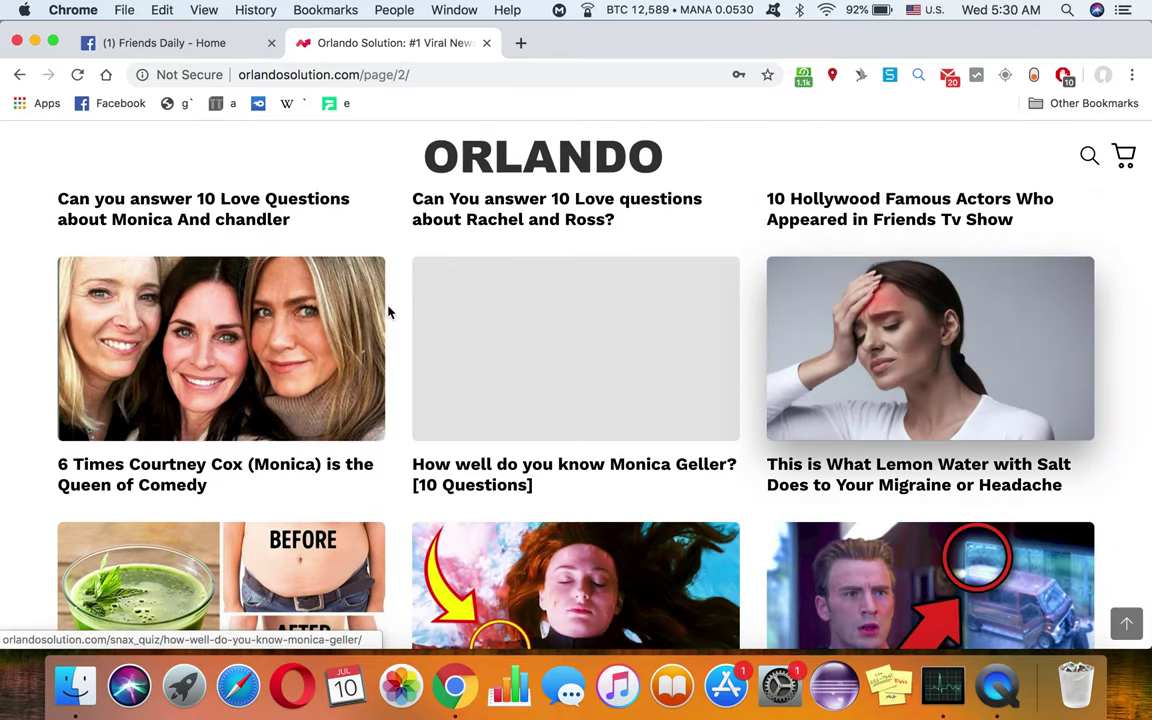
{"action": "scroll", "coordinate": [716, 378], "scroll_direction": "down", "scroll_amount": 2}
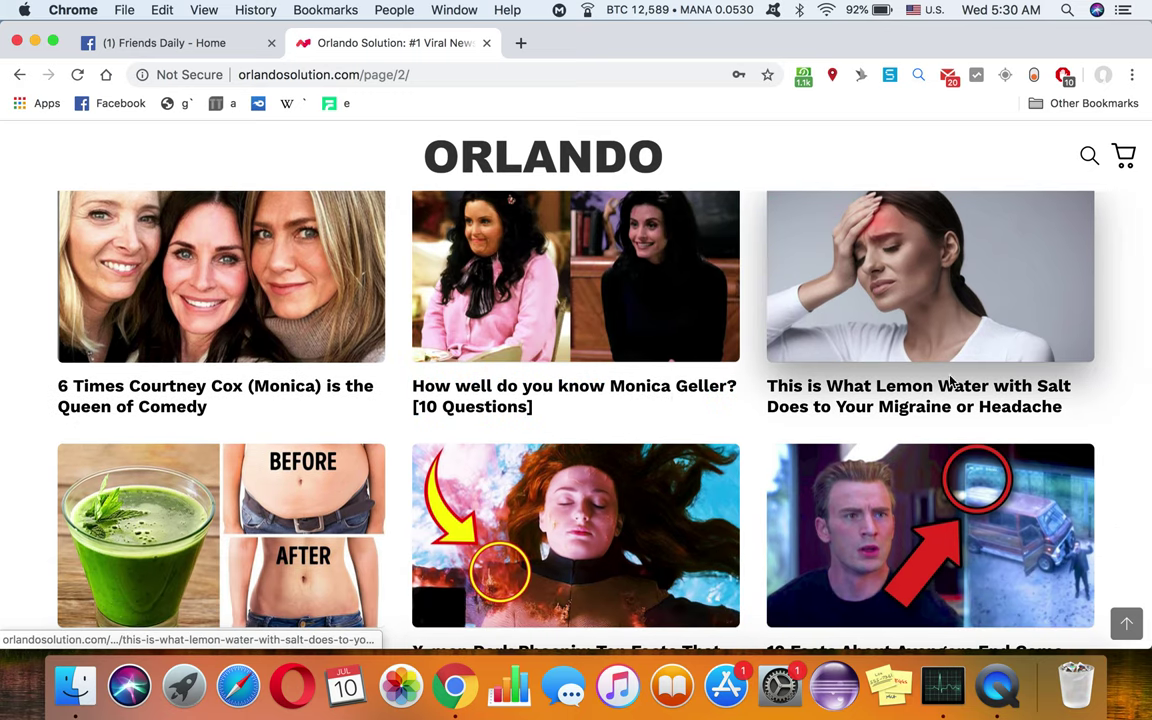
{"action": "scroll", "coordinate": [947, 393], "scroll_direction": "down", "scroll_amount": 1}
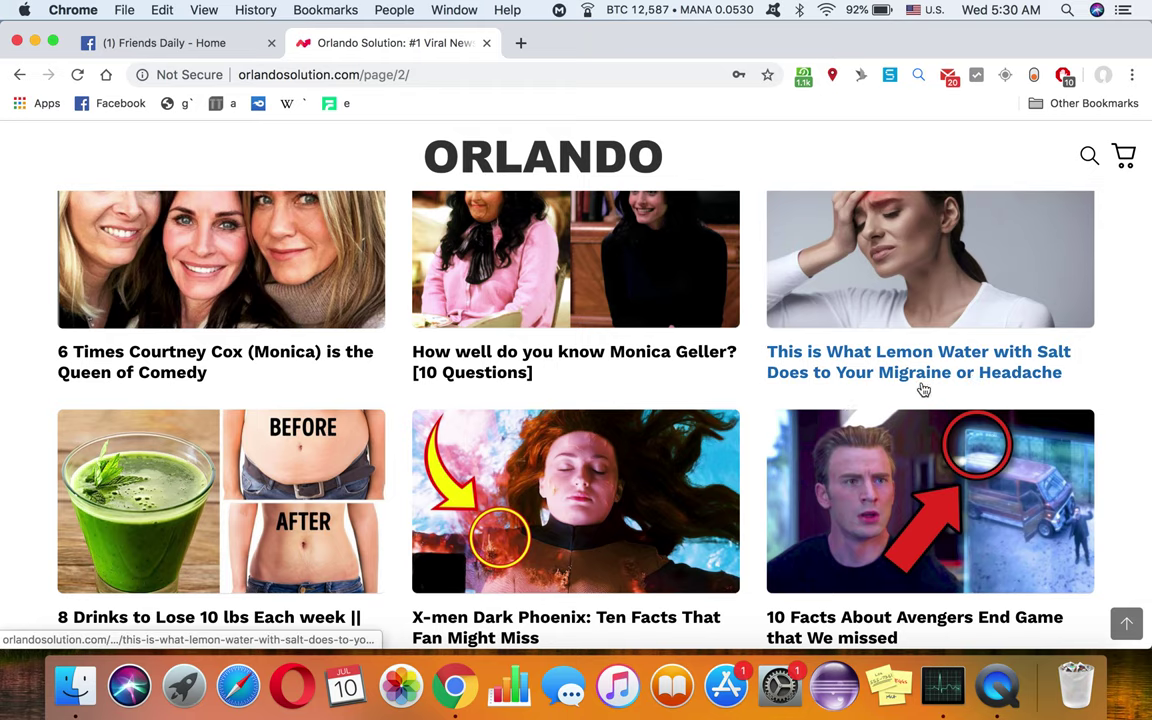
{"action": "scroll", "coordinate": [44, 470], "scroll_direction": "down", "scroll_amount": 3}
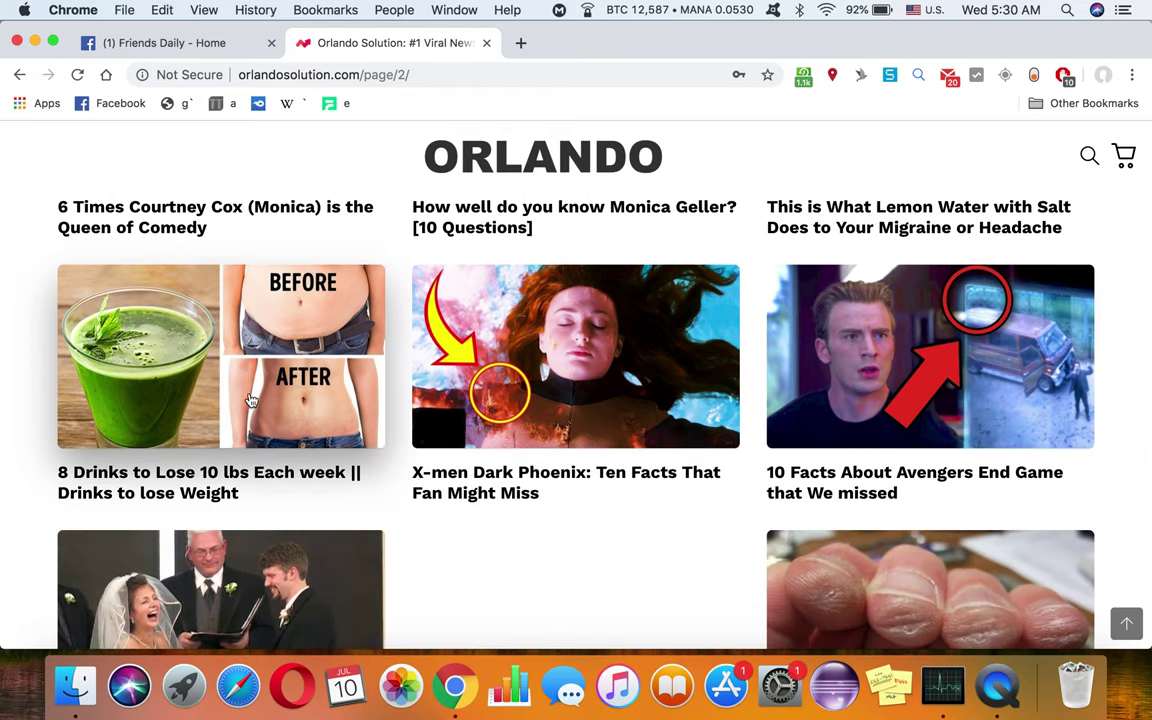
{"action": "scroll", "coordinate": [251, 400], "scroll_direction": "down", "scroll_amount": 2}
{"action": "scroll", "coordinate": [625, 396], "scroll_direction": "up", "scroll_amount": 8}
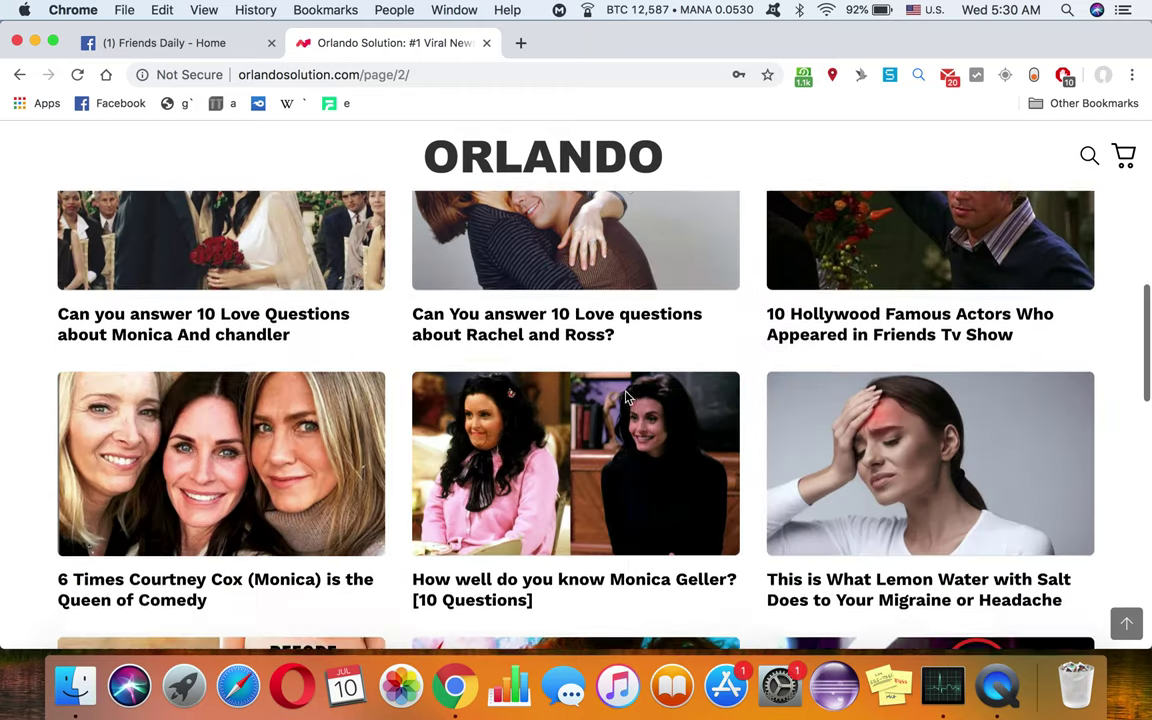
{"action": "key", "text": "super+bracketleft"}
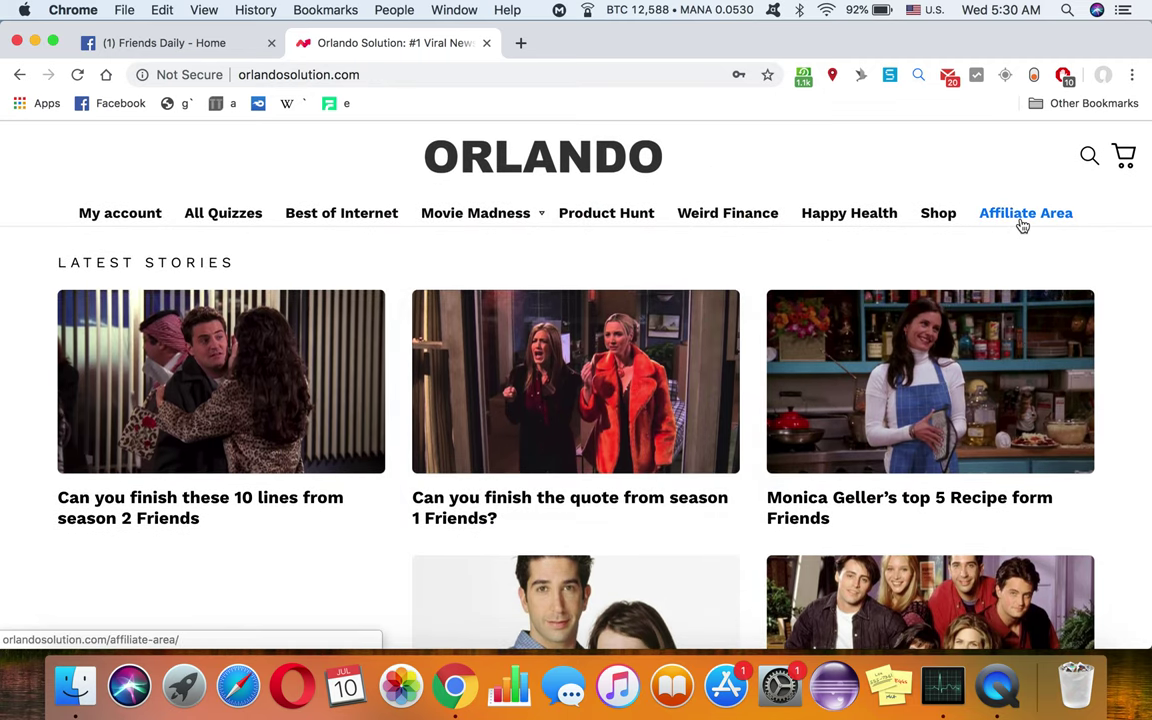
{"action": "left_click", "coordinate": [1022, 225]}
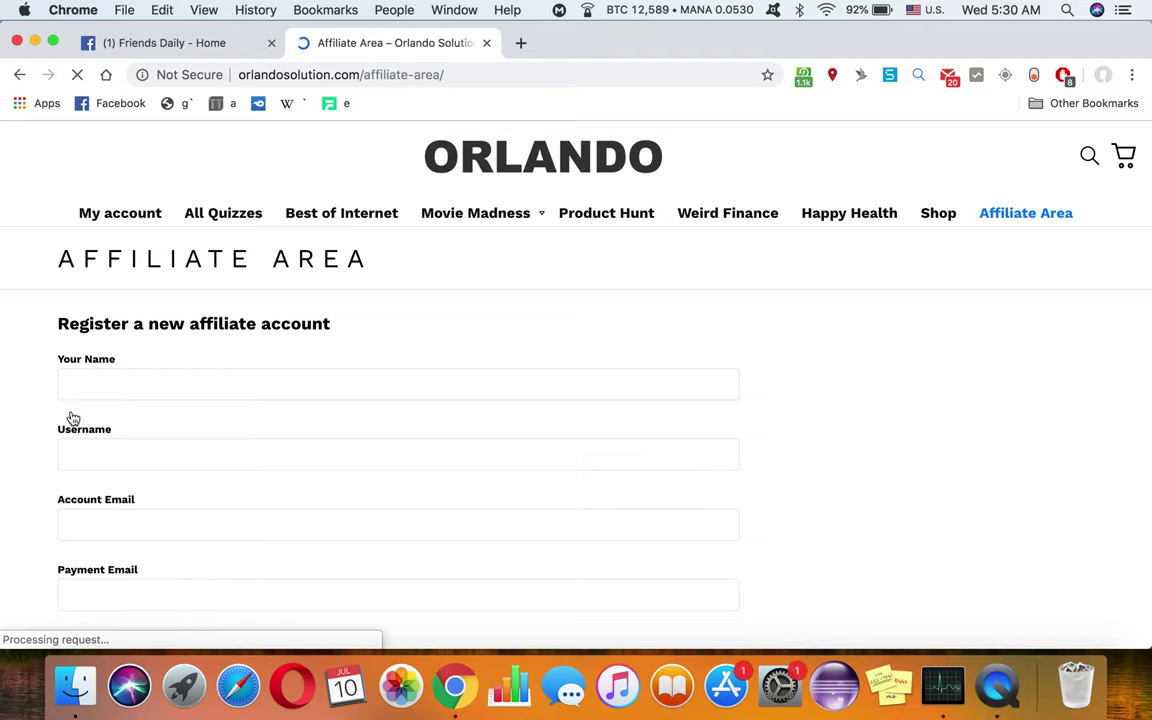
Step: Replace the autofilled name with the affiliate's full name
{"action": "left_click_drag", "start_coordinate": [133, 330], "coordinate": [20, 335]}
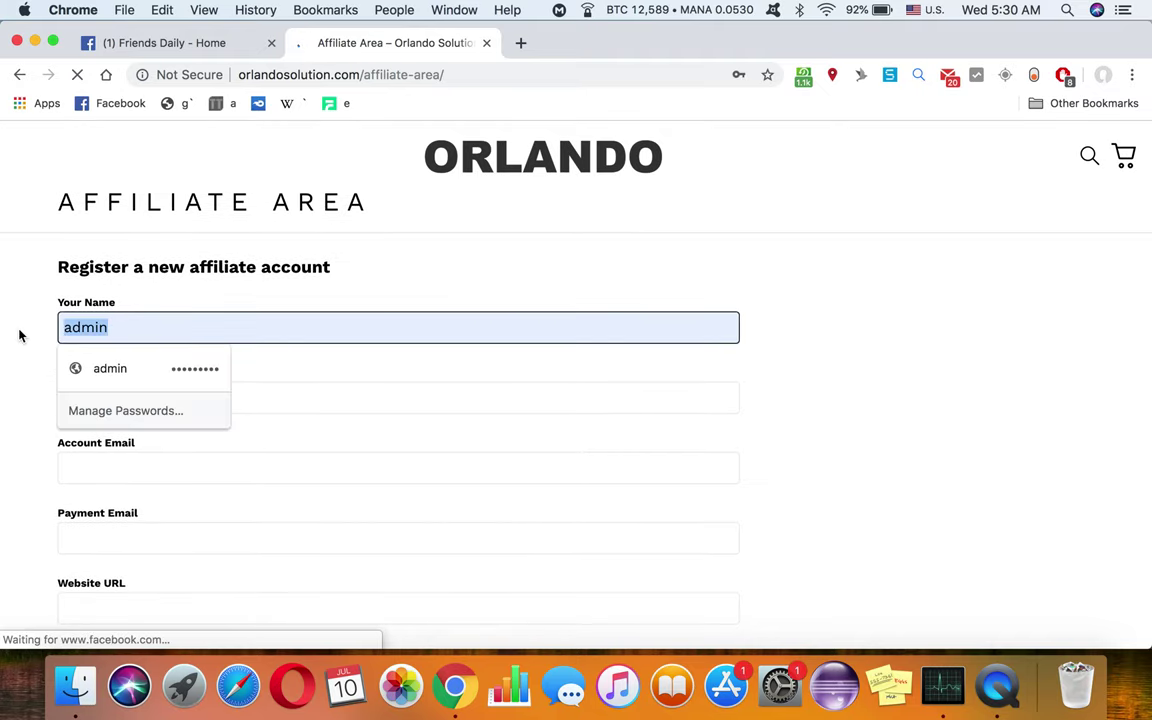
{"action": "key", "text": "Right"}
{"action": "key", "text": "BackSpace"}
{"action": "key", "text": "BackSpace"}
{"action": "key", "text": "BackSpace"}
{"action": "key", "text": "BackSpace"}
{"action": "key", "text": "BackSpace"}
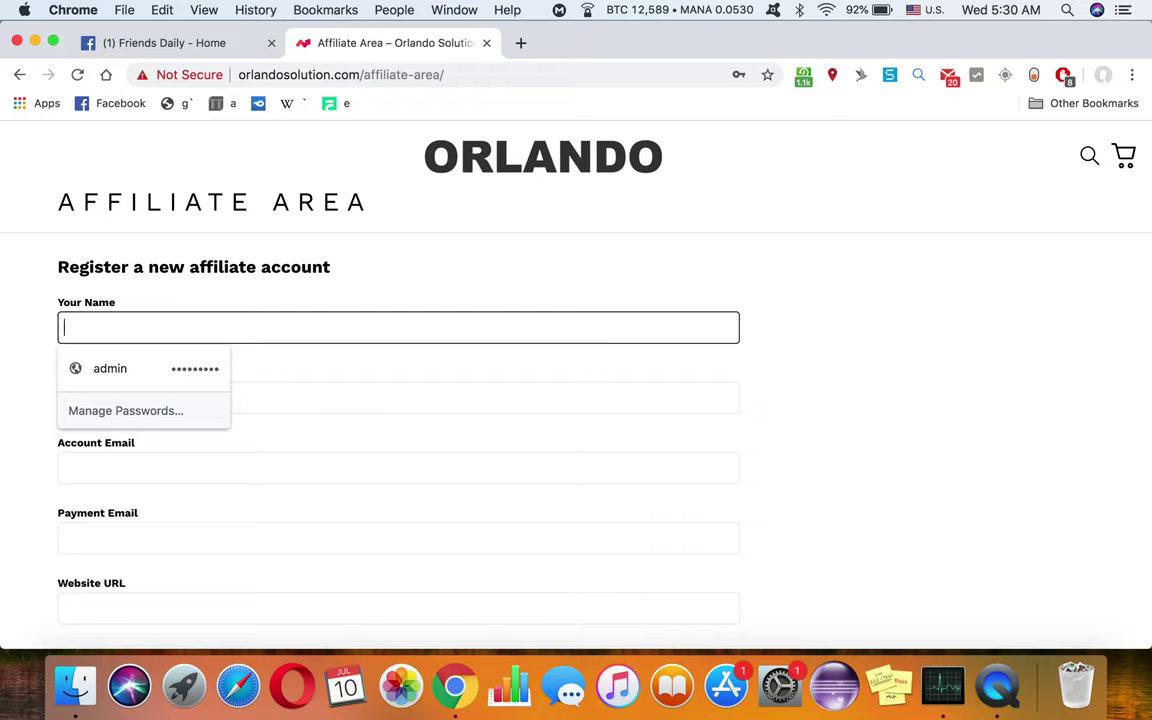
{"action": "type", "text": "jogn"}
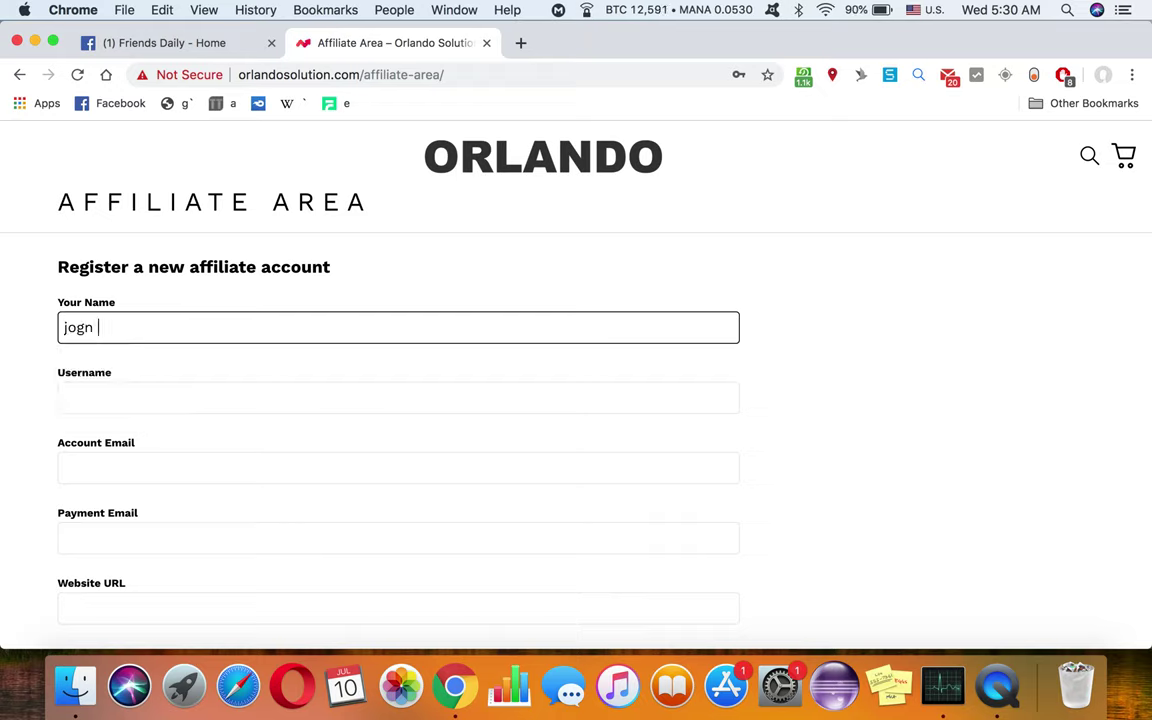
{"action": "key", "text": "BackSpace"}
{"action": "key", "text": "BackSpace"}
{"action": "key", "text": "BackSpace"}
{"action": "type", "text": "hn doe"}
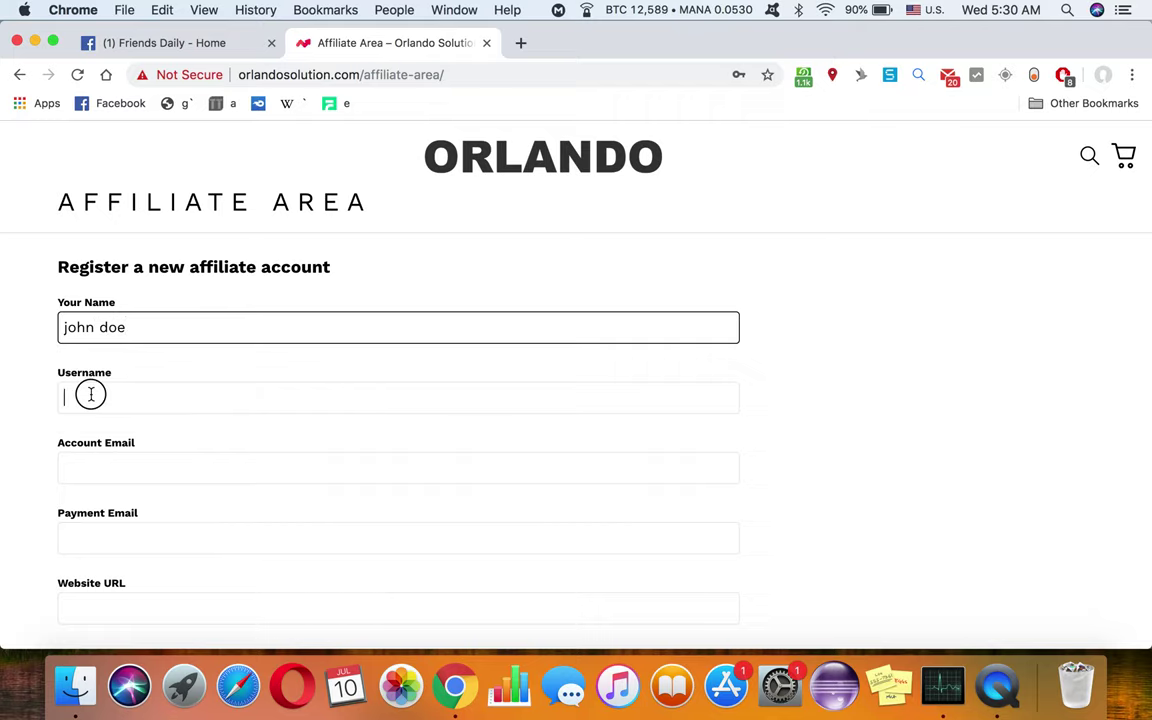
Step: Fill in the Username and Account Email fields with the affiliate's details
{"action": "left_click", "coordinate": [90, 394]}
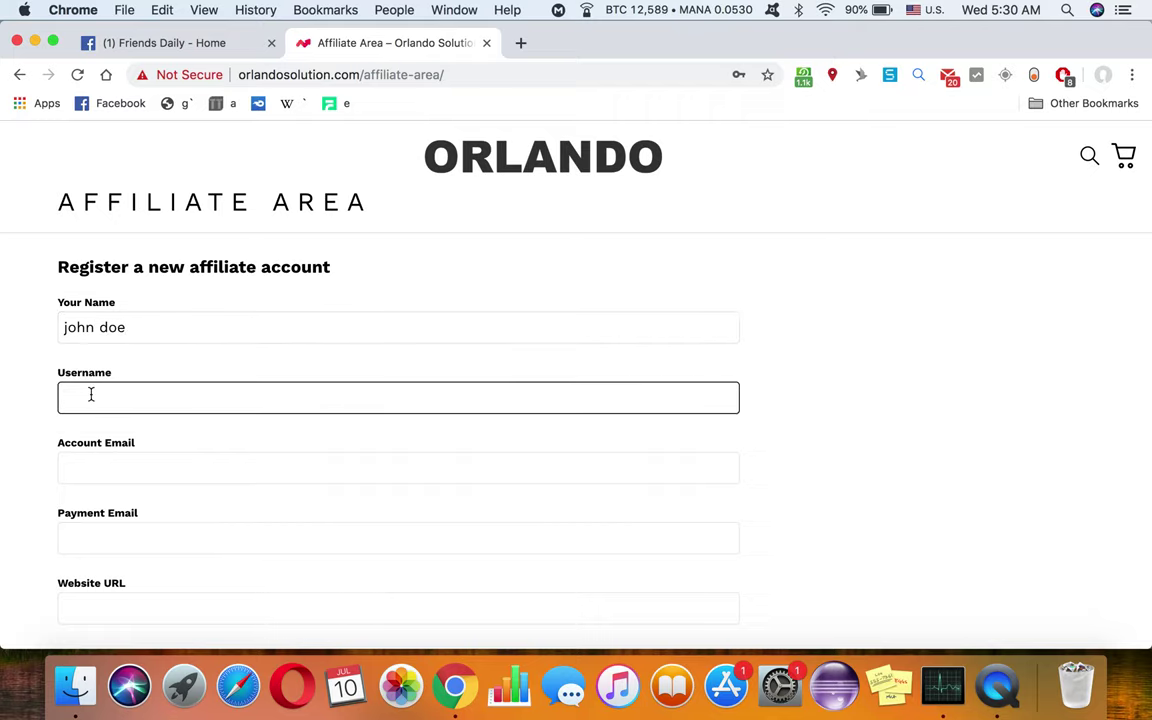
{"action": "type", "text": "johndoe"}
{"action": "scroll", "coordinate": [90, 388], "scroll_direction": "down", "scroll_amount": 1}
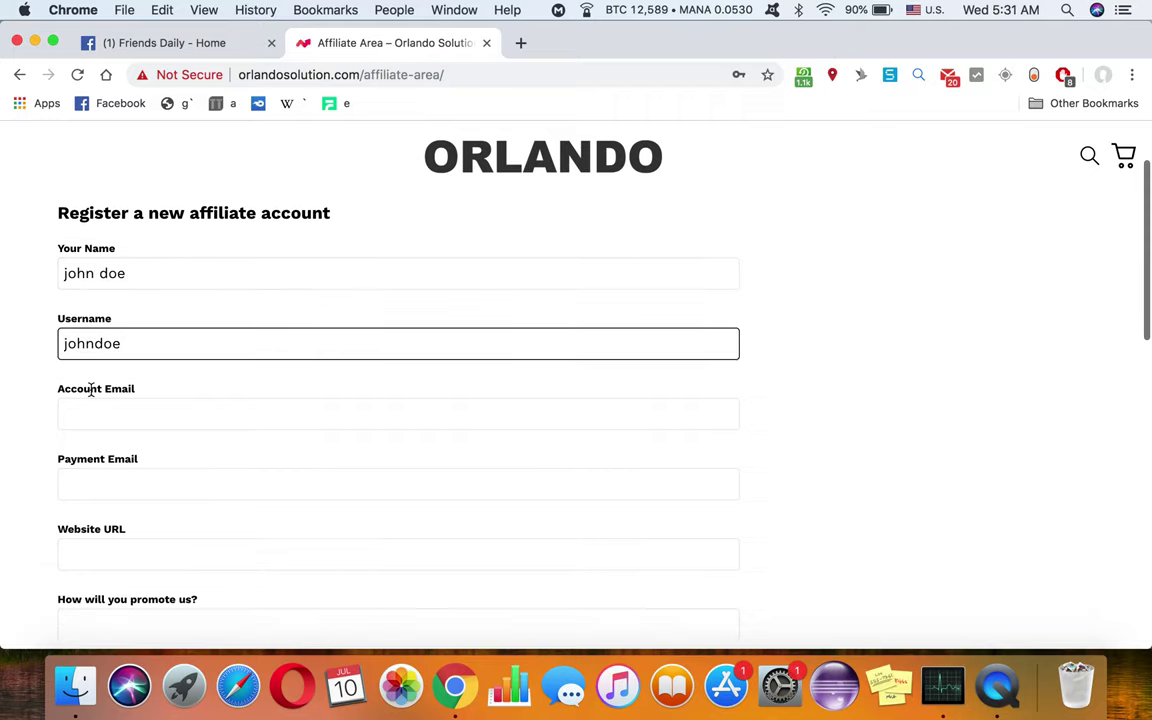
{"action": "left_click", "coordinate": [111, 404]}
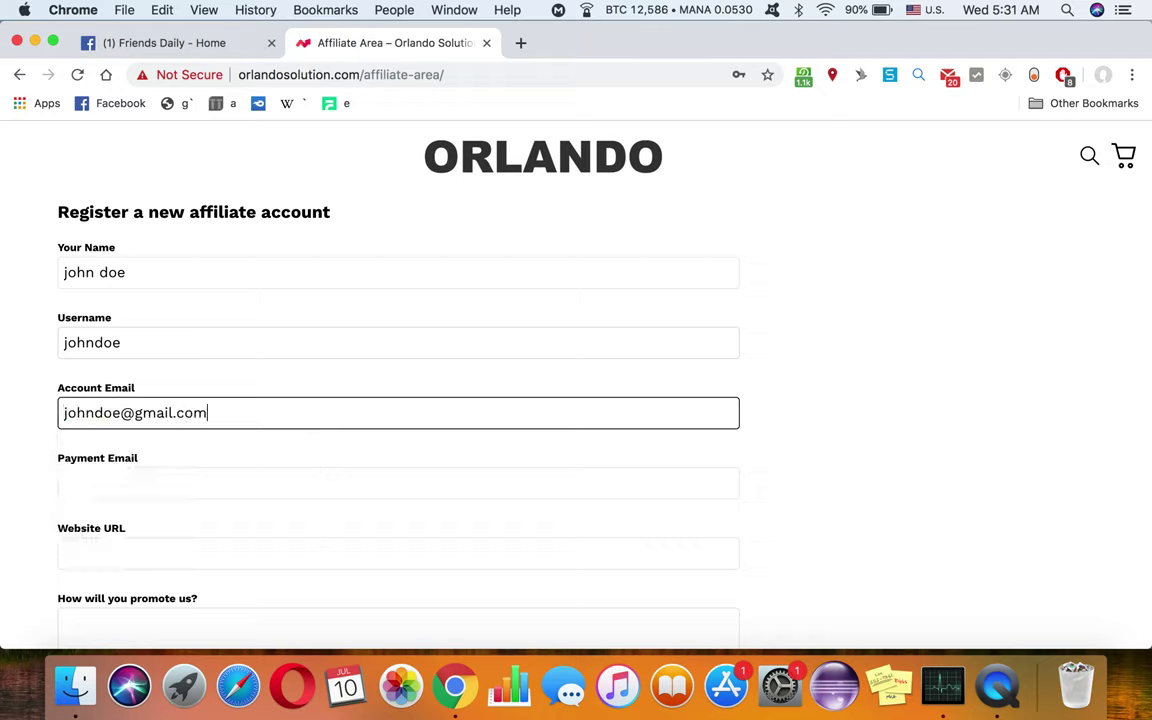
{"action": "left_click", "coordinate": [120, 483]}
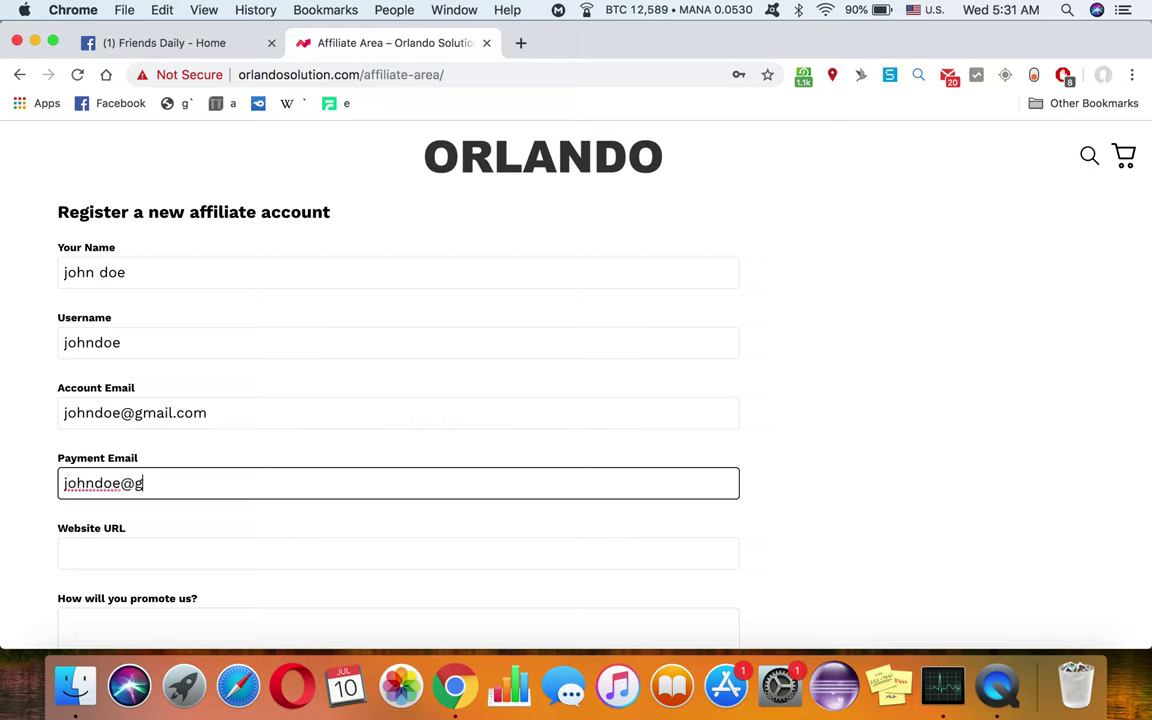
Step: Enter and confirm the account password, accept the terms, and submit the affiliate registration
{"action": "scroll", "coordinate": [278, 494], "scroll_direction": "down", "scroll_amount": 3}
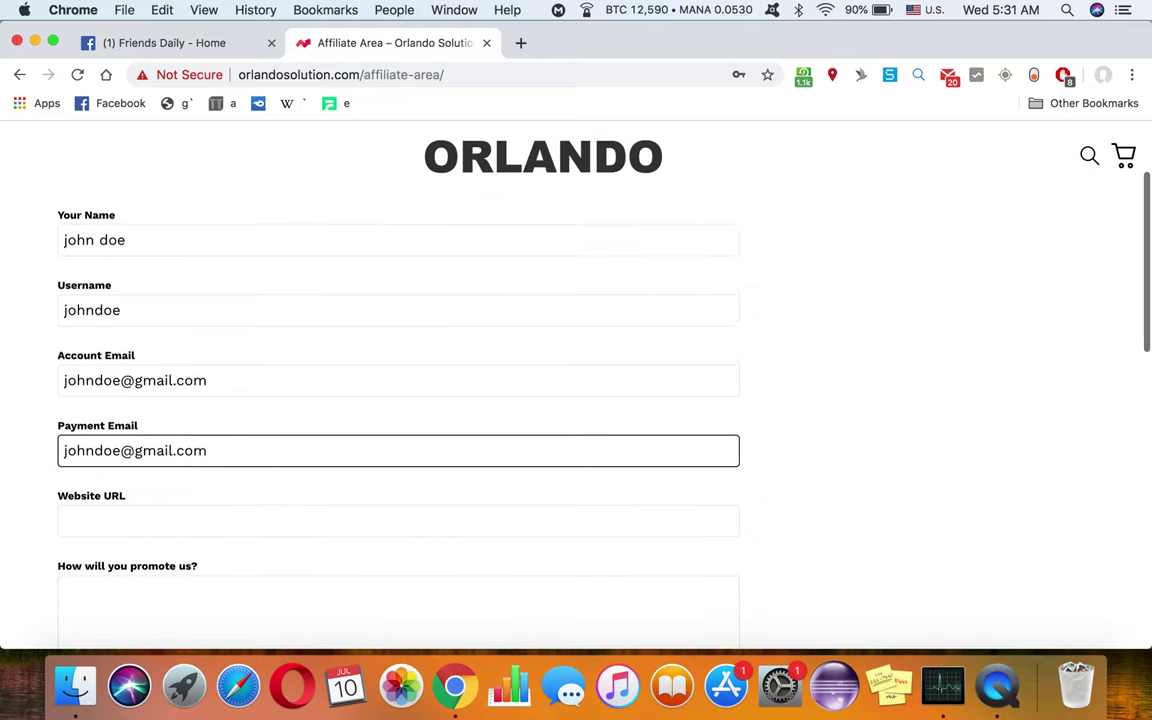
{"action": "scroll", "coordinate": [155, 418], "scroll_direction": "down", "scroll_amount": 3}
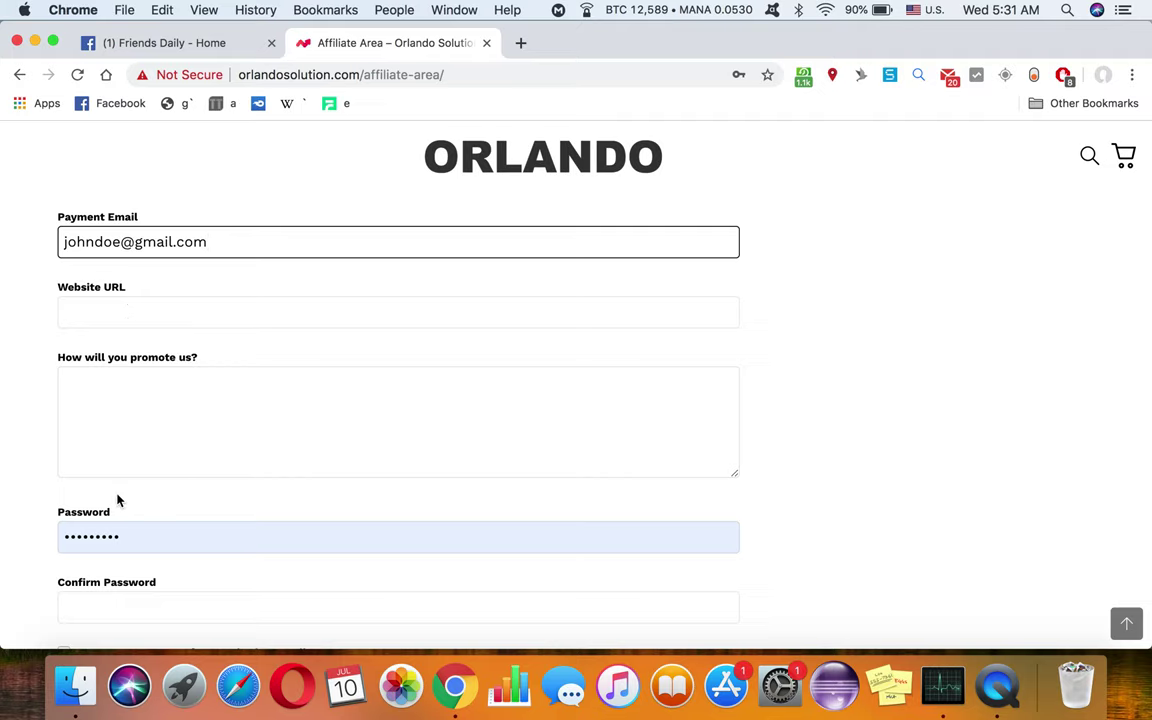
{"action": "scroll", "coordinate": [117, 500], "scroll_direction": "down", "scroll_amount": 3}
{"action": "left_click", "coordinate": [159, 420]}
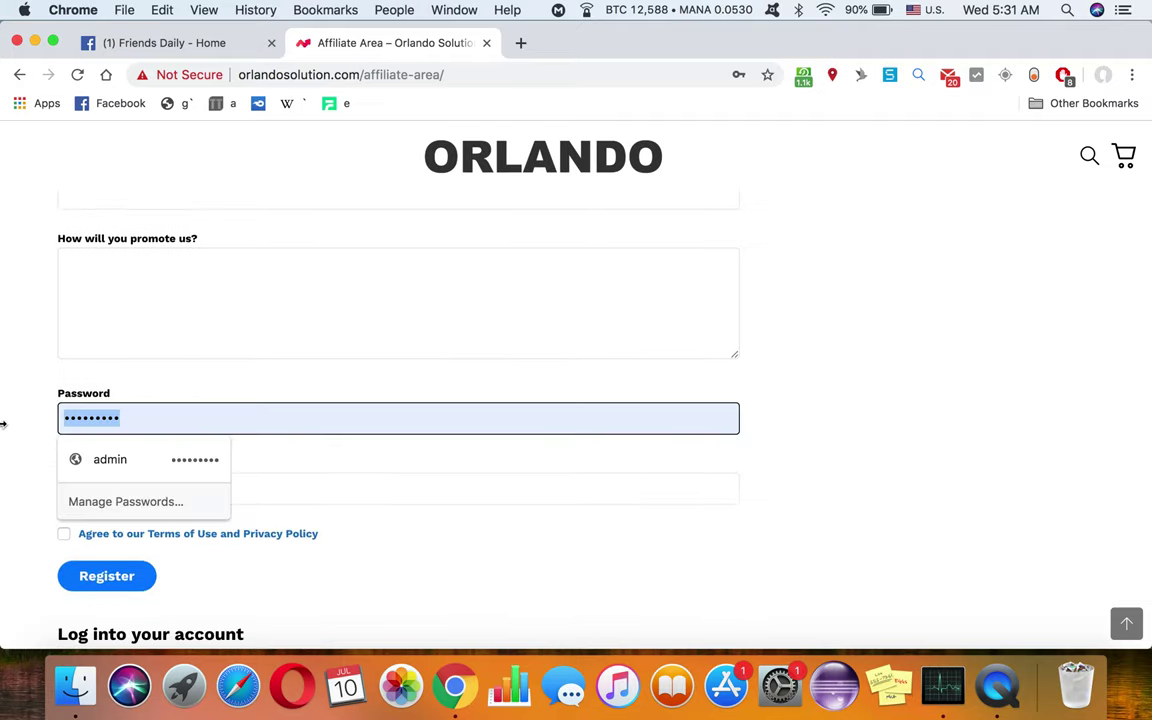
{"action": "type", "text": "•••"}
{"action": "key", "text": "Tab"}
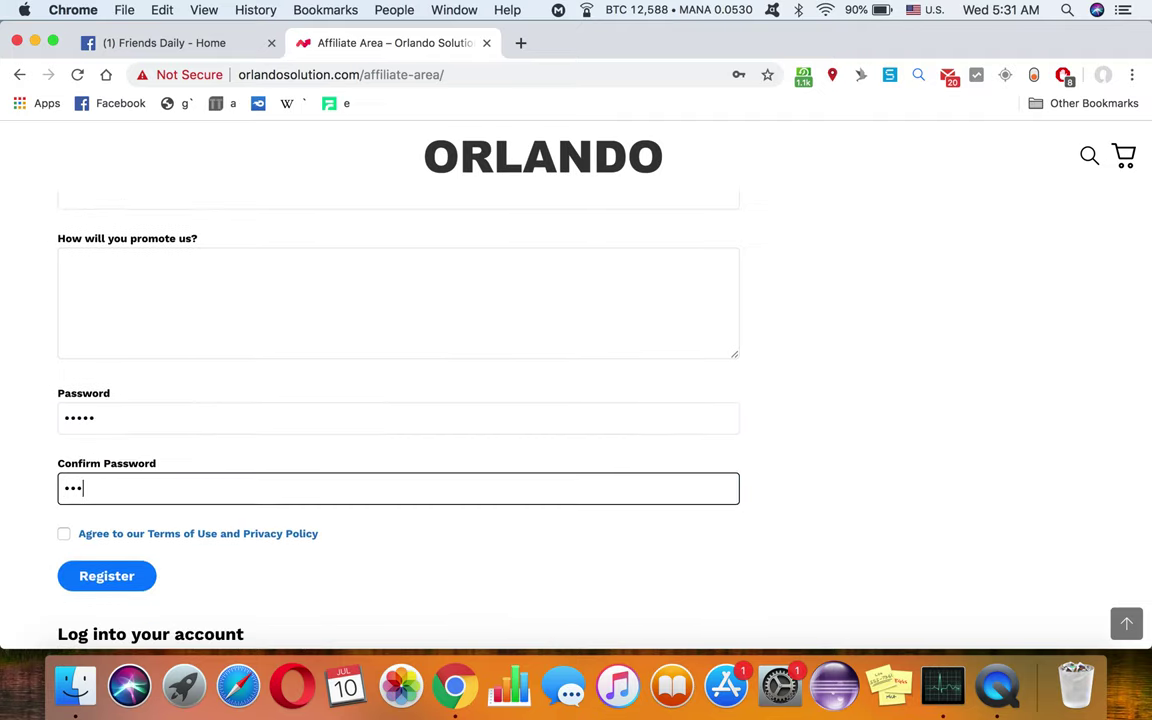
{"action": "left_click", "coordinate": [64, 534]}
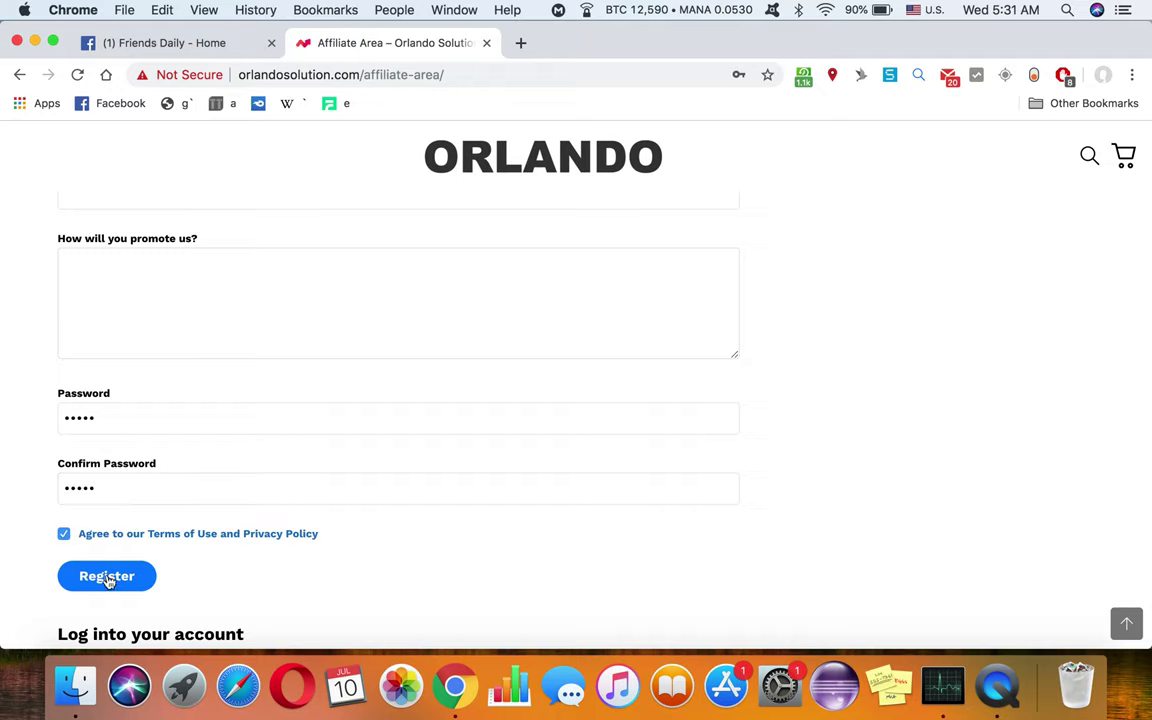
{"action": "left_click", "coordinate": [106, 577]}
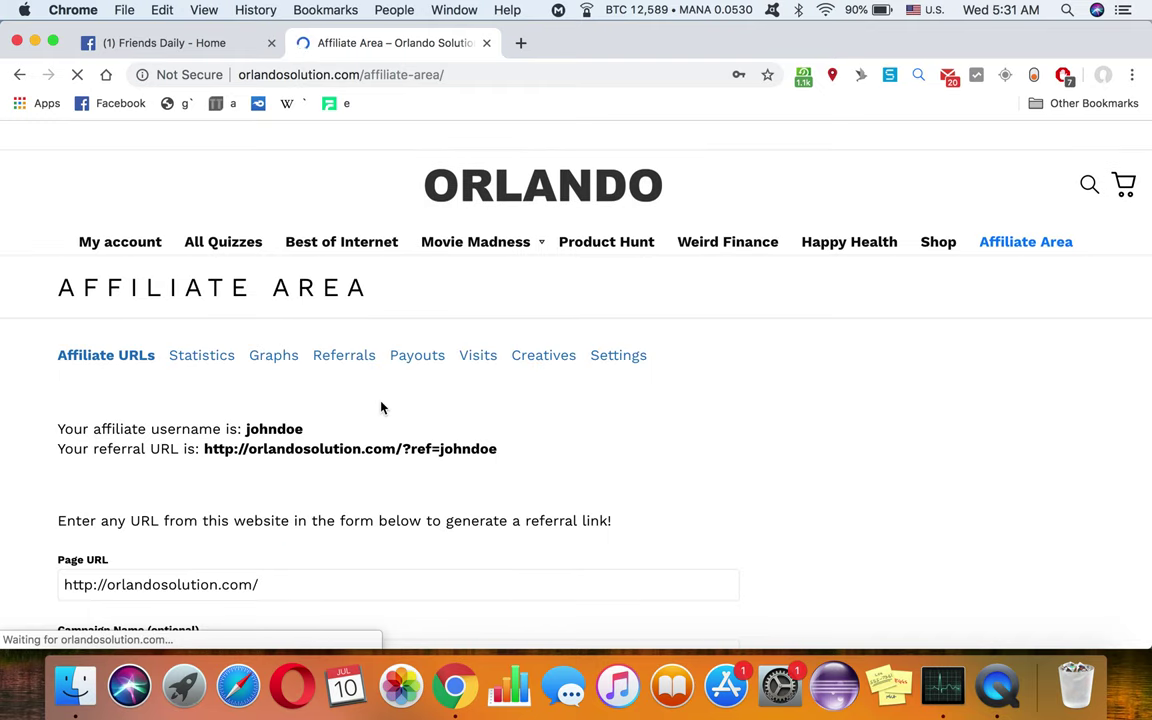
Step: Look over the dashboard's Affiliate URLs section, then switch back to the Friends Daily tab
{"action": "scroll", "coordinate": [381, 407], "scroll_direction": "down", "scroll_amount": 1}
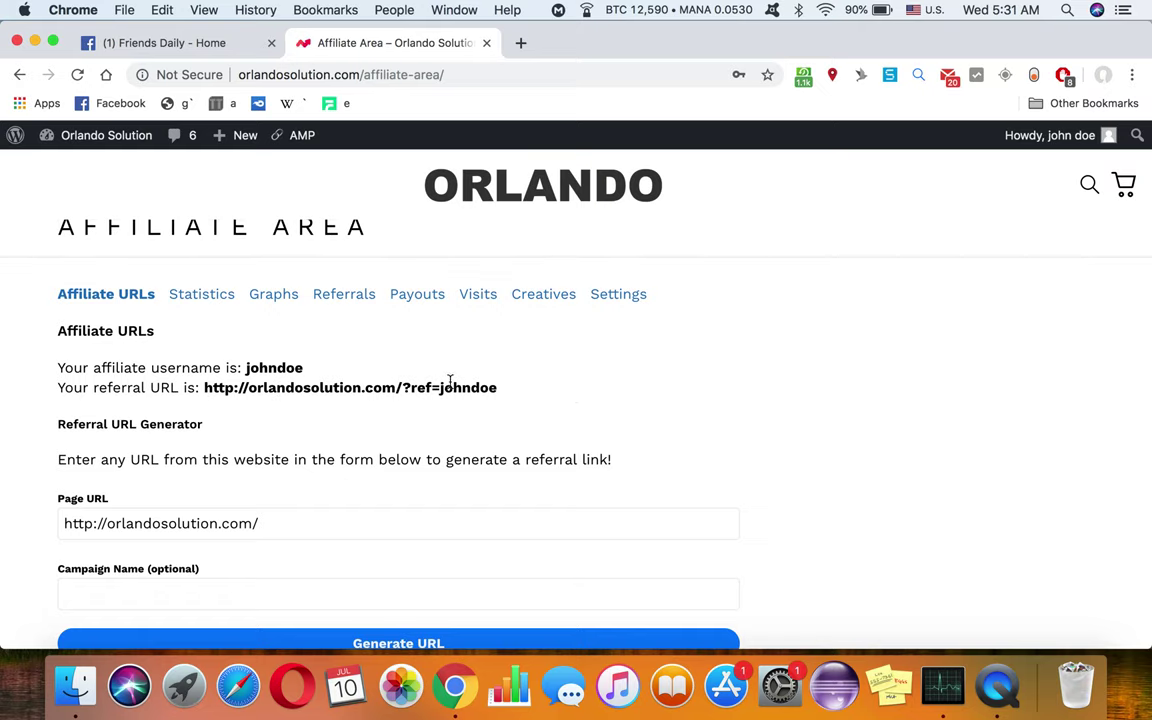
{"action": "scroll", "coordinate": [446, 403], "scroll_direction": "up", "scroll_amount": 1}
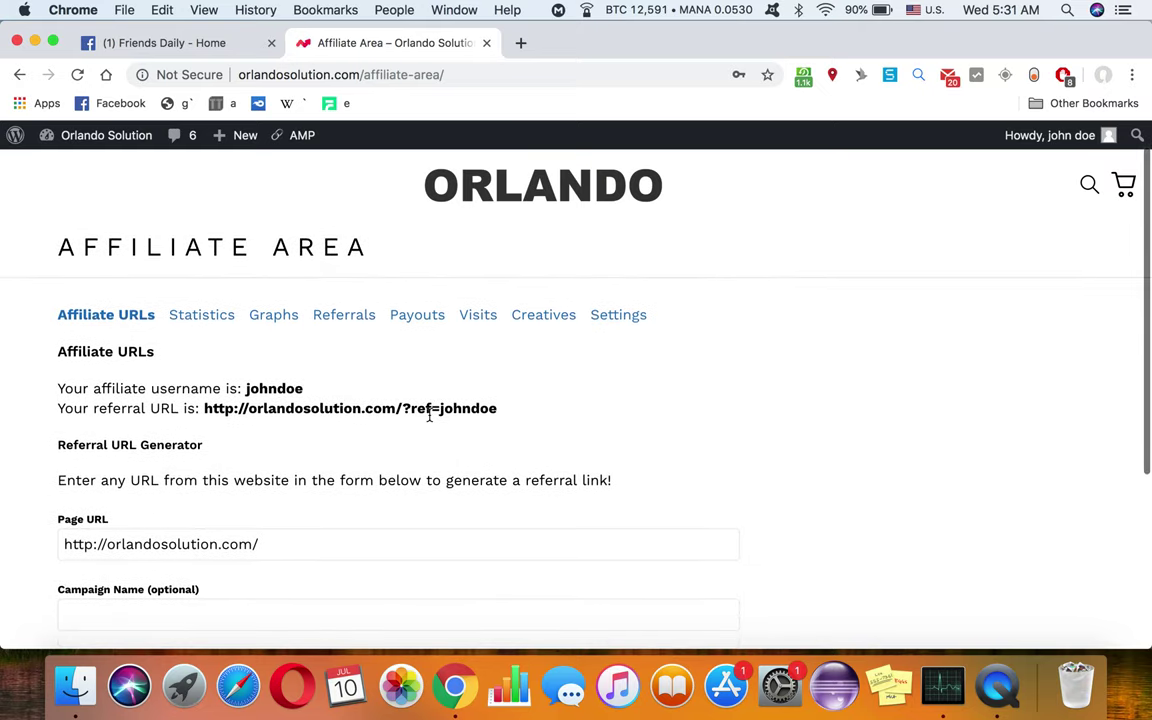
{"action": "left_click", "coordinate": [162, 46]}
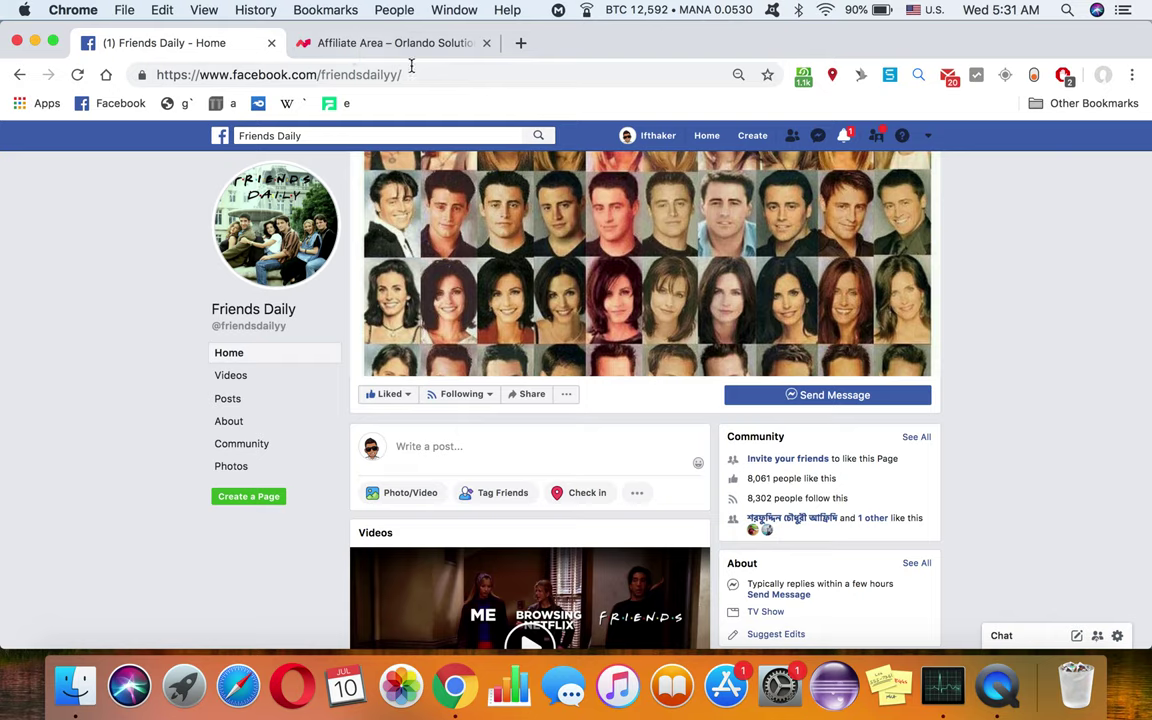
Step: Open the '10 Most Hardest Quiz from Friends' article, select its URL, and return to the Affiliate Area
{"action": "left_click", "coordinate": [405, 58]}
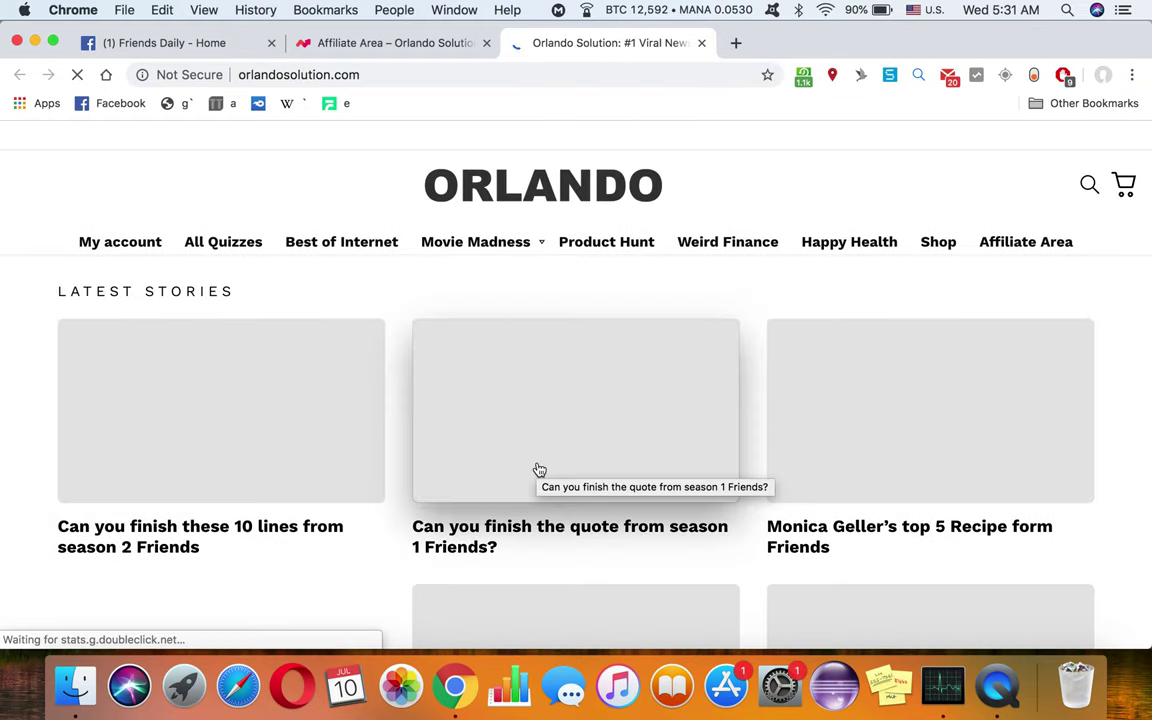
{"action": "scroll", "coordinate": [539, 470], "scroll_direction": "down", "scroll_amount": 2}
{"action": "scroll", "coordinate": [553, 467], "scroll_direction": "down", "scroll_amount": 2}
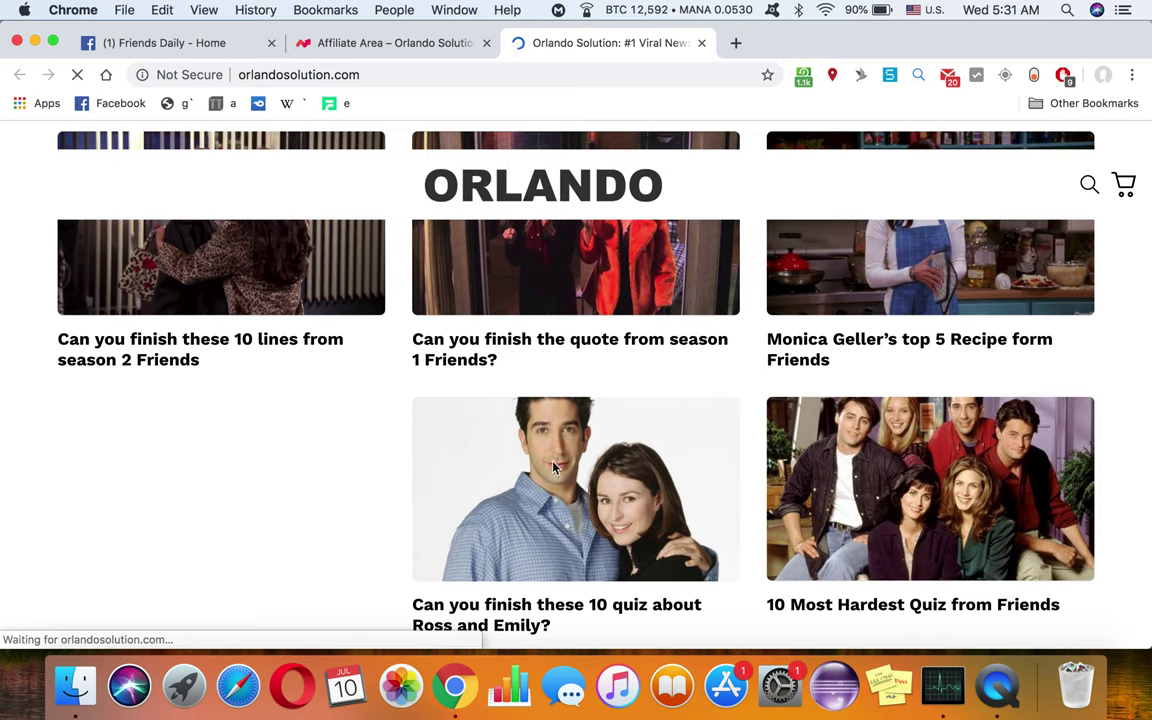
{"action": "scroll", "coordinate": [865, 460], "scroll_direction": "down", "scroll_amount": 2}
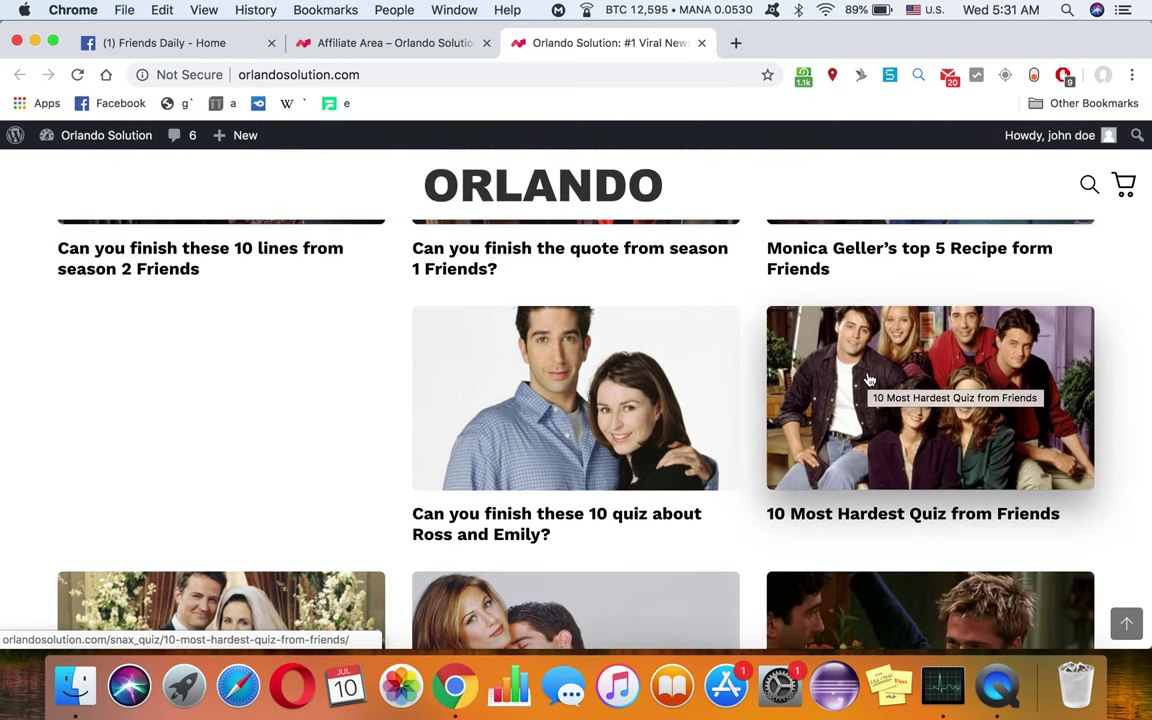
{"action": "left_click", "coordinate": [869, 379]}
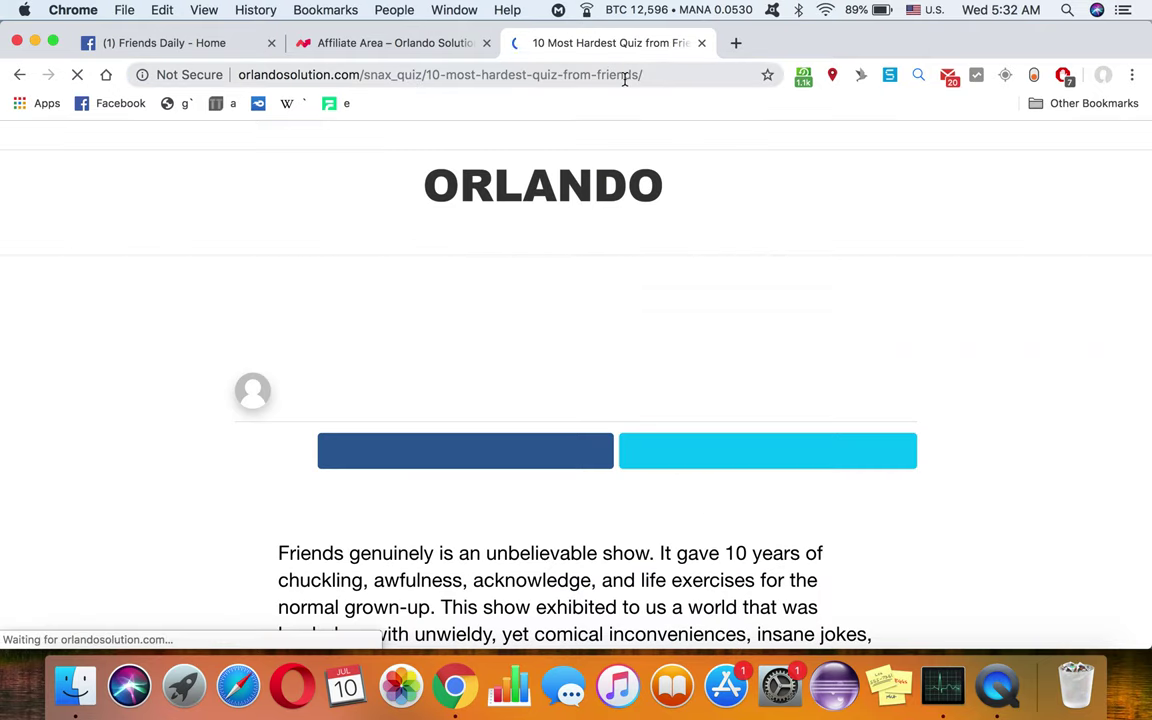
{"action": "left_click", "coordinate": [624, 75]}
{"action": "key", "text": "super+c"}
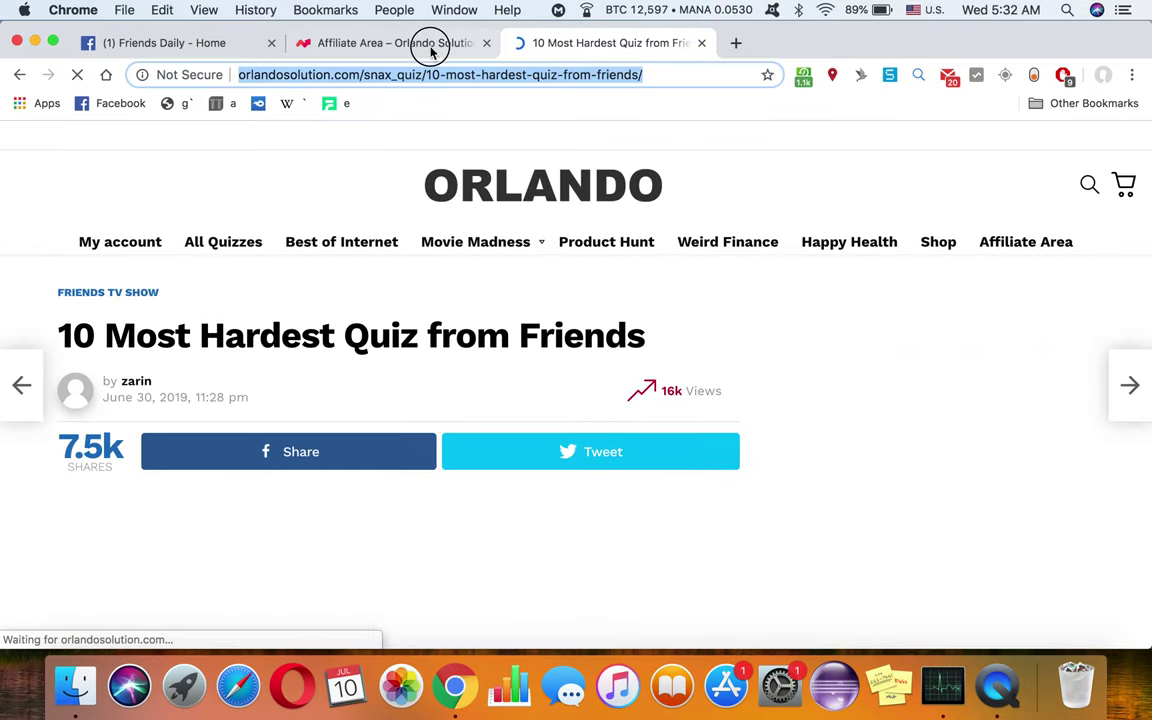
{"action": "left_click", "coordinate": [432, 50]}
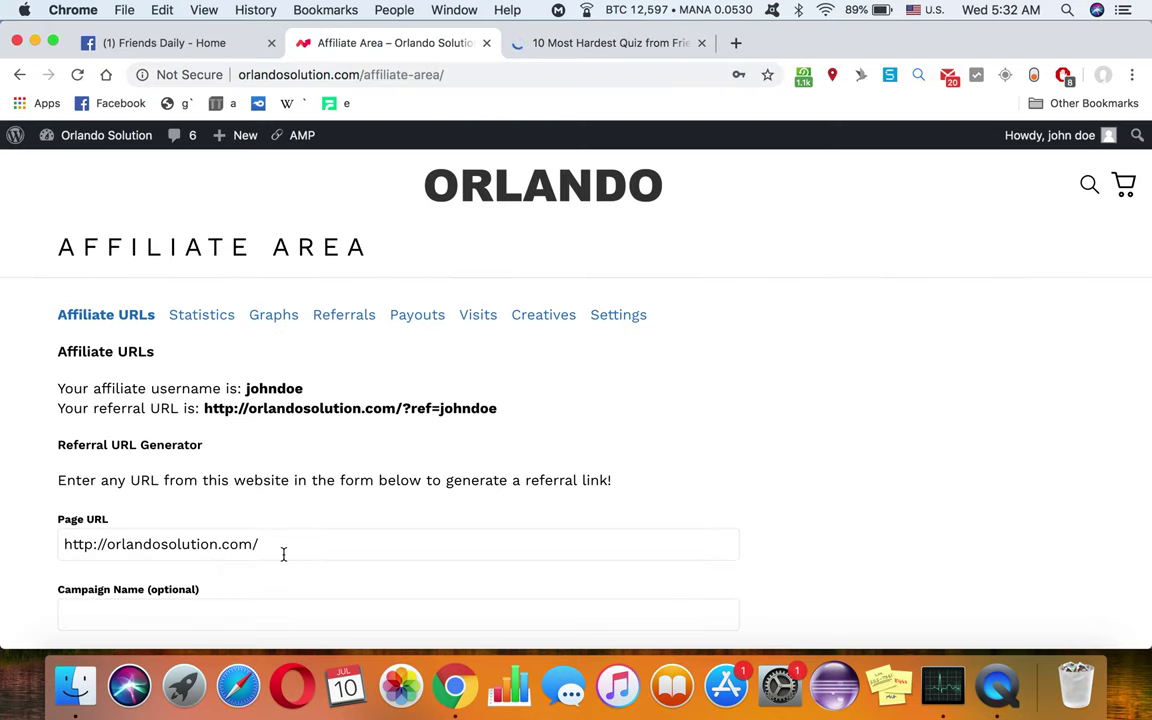
Step: Paste the quiz URL as Page URL, add the username as campaign name, and generate the referral URL
{"action": "scroll", "coordinate": [283, 550], "scroll_direction": "down", "scroll_amount": 2}
{"action": "left_click", "coordinate": [161, 458]}
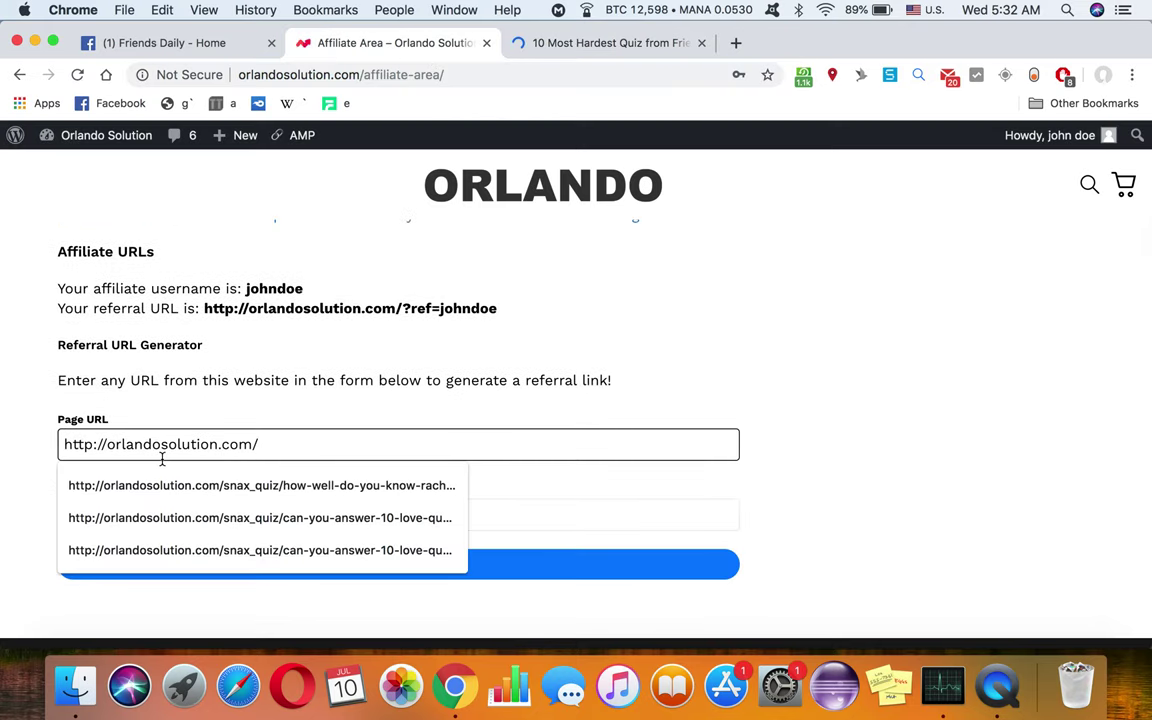
{"action": "key", "text": "super+a"}
{"action": "key", "text": "super+v"}
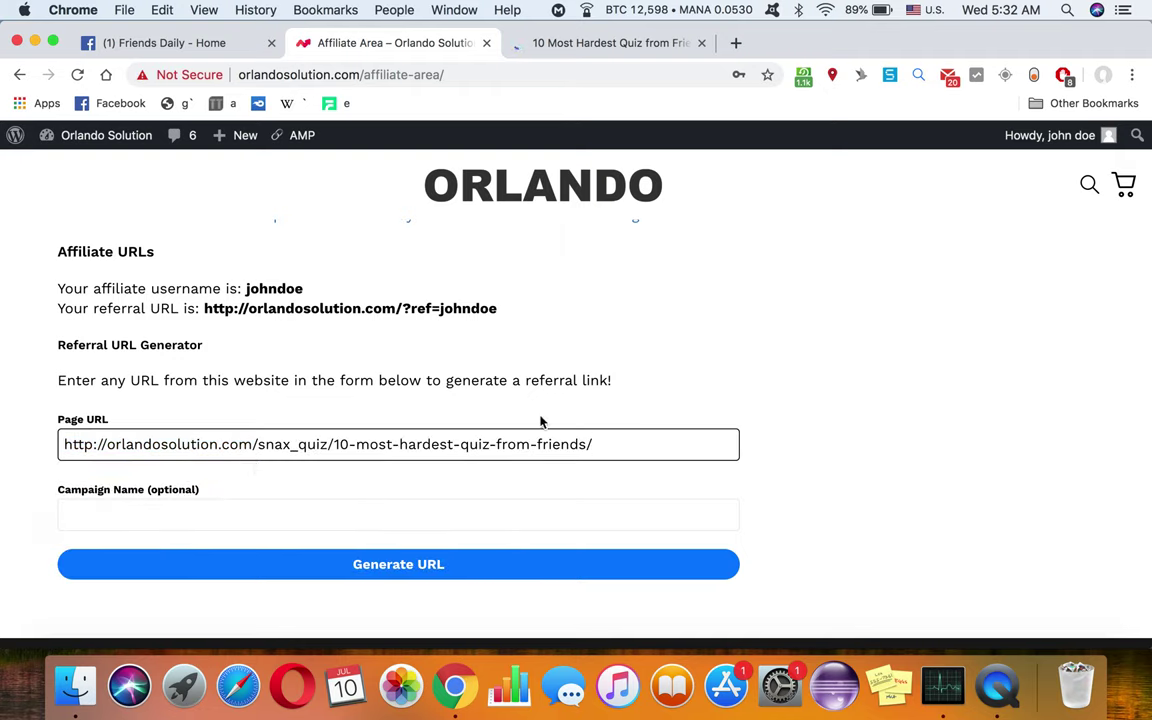
{"action": "left_click", "coordinate": [173, 513]}
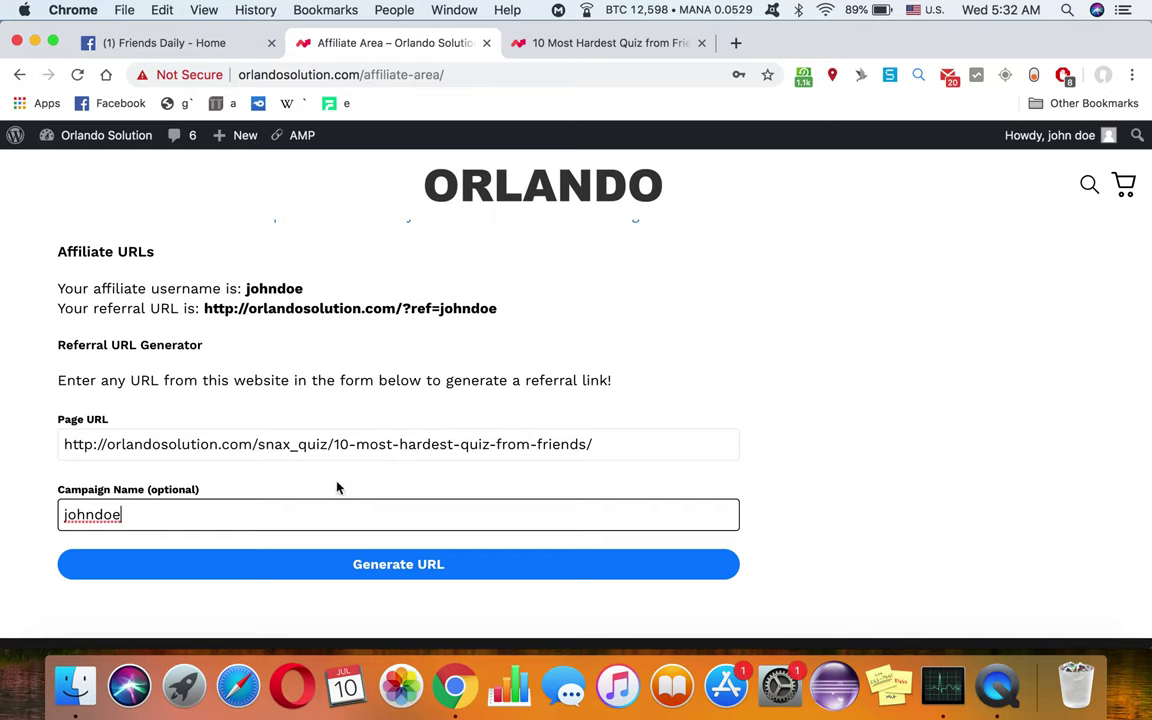
{"action": "left_click", "coordinate": [374, 576]}
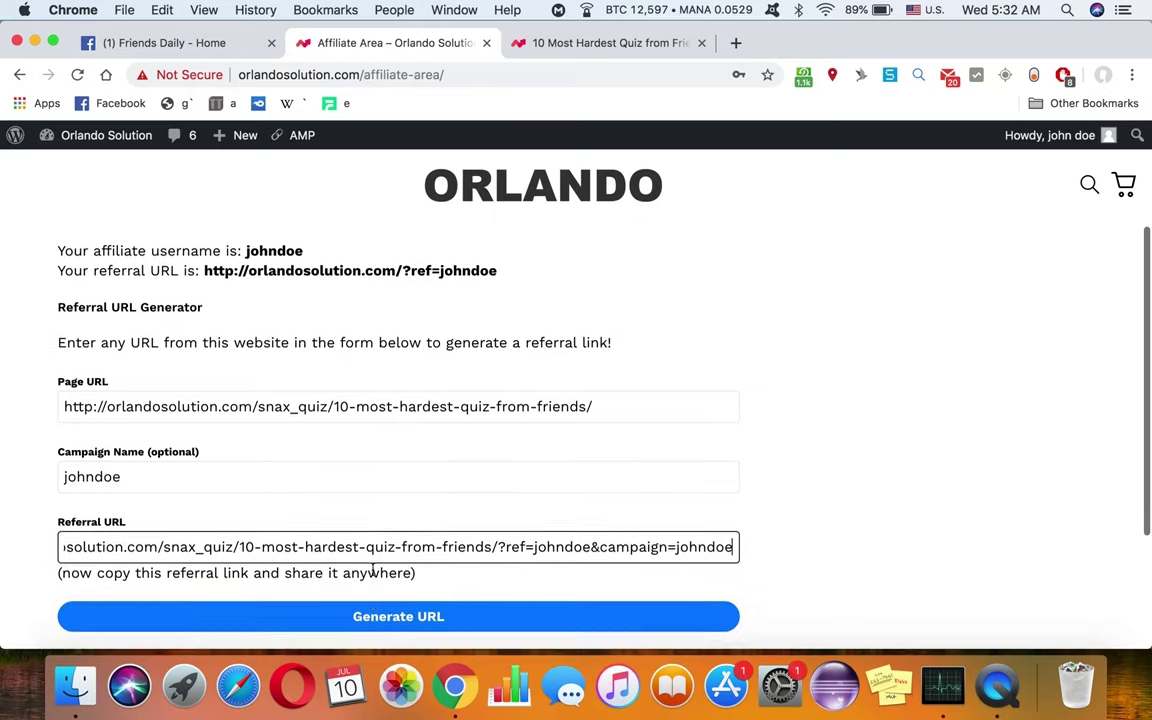
{"action": "scroll", "coordinate": [350, 530], "scroll_direction": "down", "scroll_amount": 1}
{"action": "left_click", "coordinate": [329, 512]}
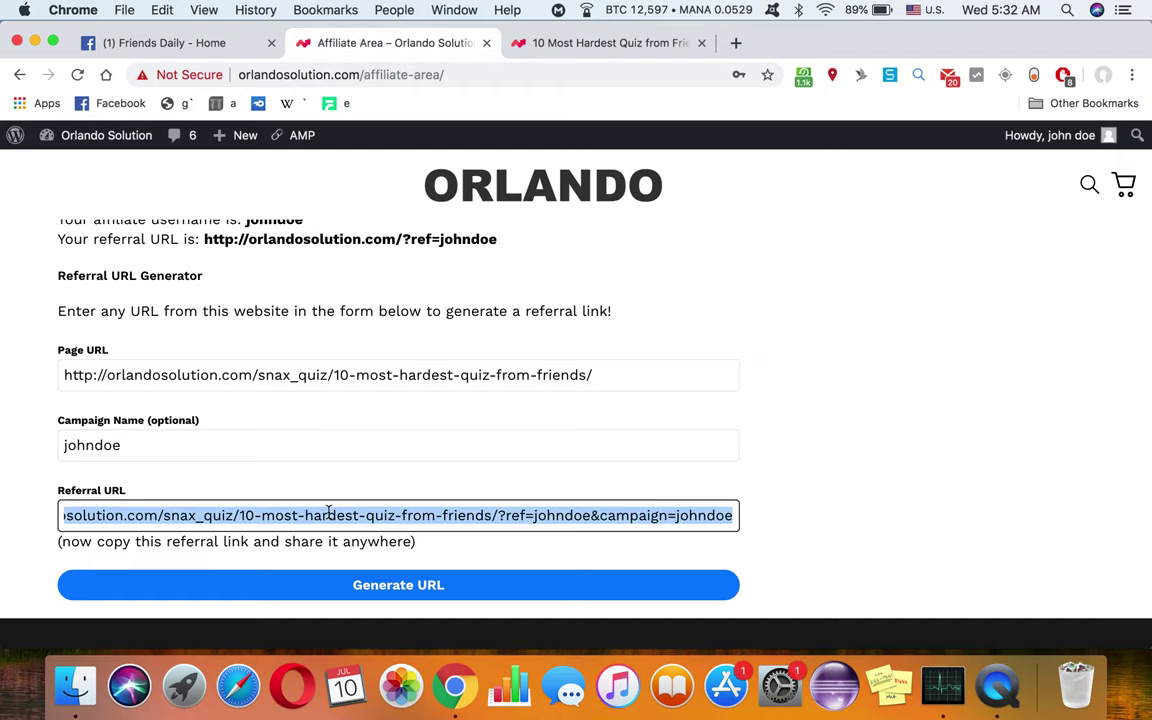
Step: Check notifications on Friends Daily and scroll its feed to the Rachel and Ross quiz post
{"action": "left_click", "coordinate": [170, 44]}
{"action": "scroll", "coordinate": [324, 426], "scroll_direction": "down", "scroll_amount": 2}
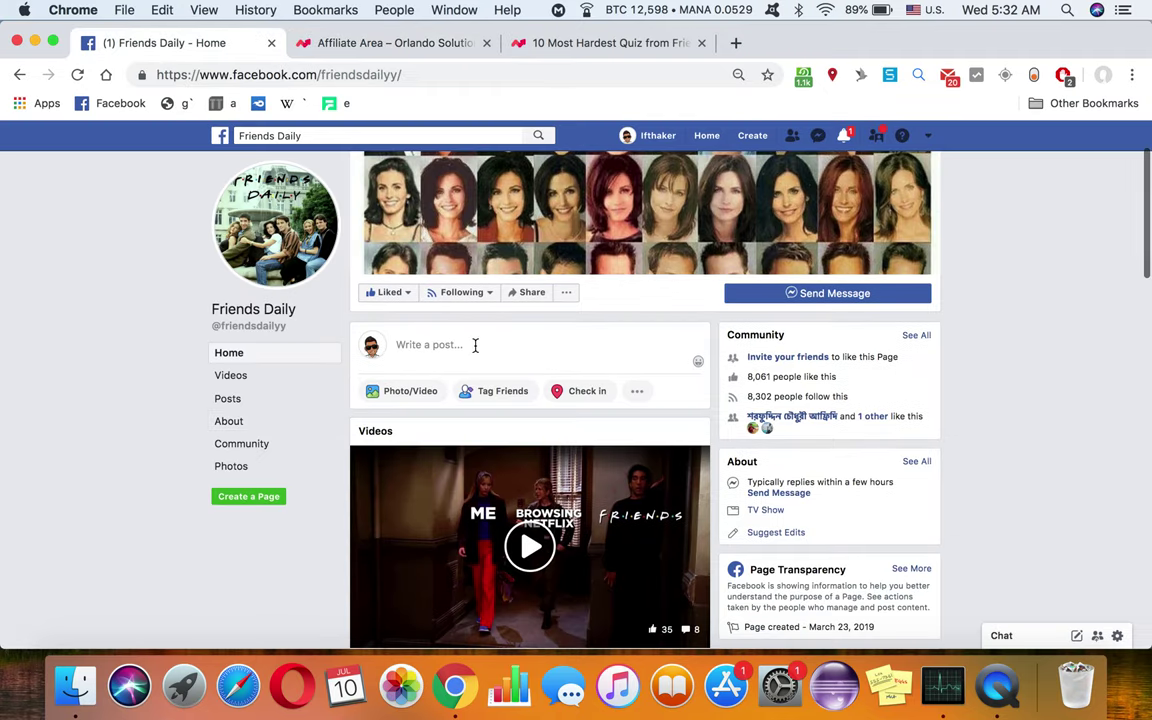
{"action": "left_click", "coordinate": [848, 136]}
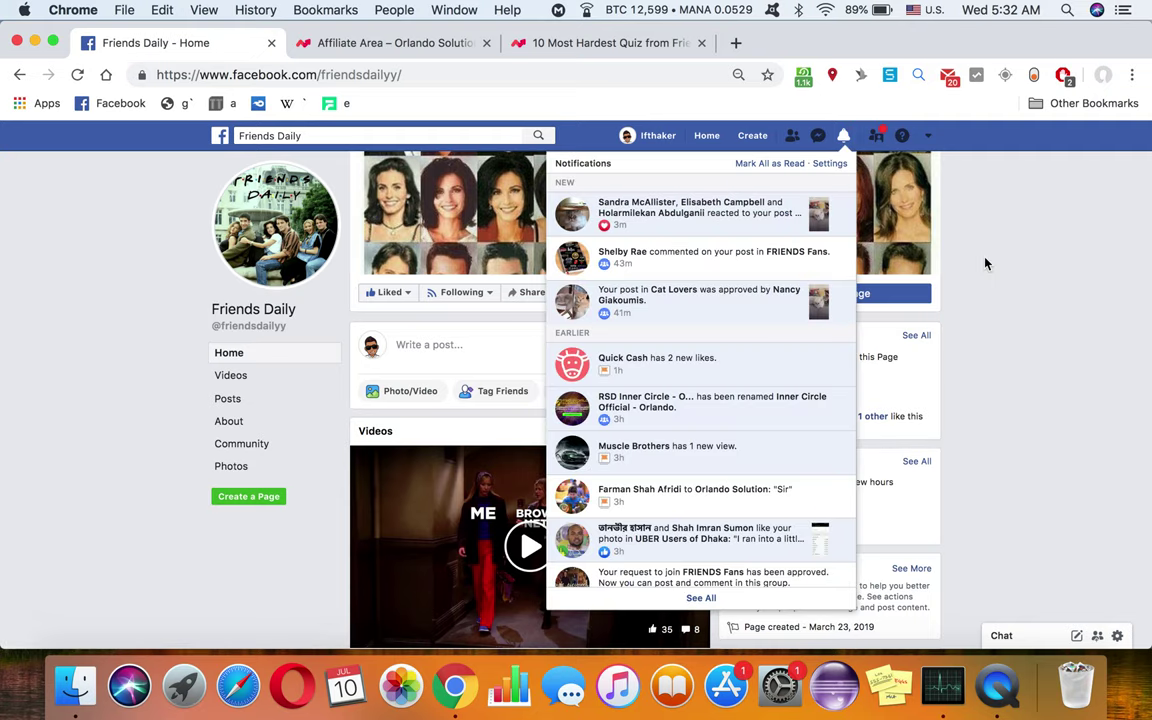
{"action": "left_click", "coordinate": [985, 262]}
{"action": "scroll", "coordinate": [985, 263], "scroll_direction": "down", "scroll_amount": 3}
{"action": "scroll", "coordinate": [985, 263], "scroll_direction": "down", "scroll_amount": 10}
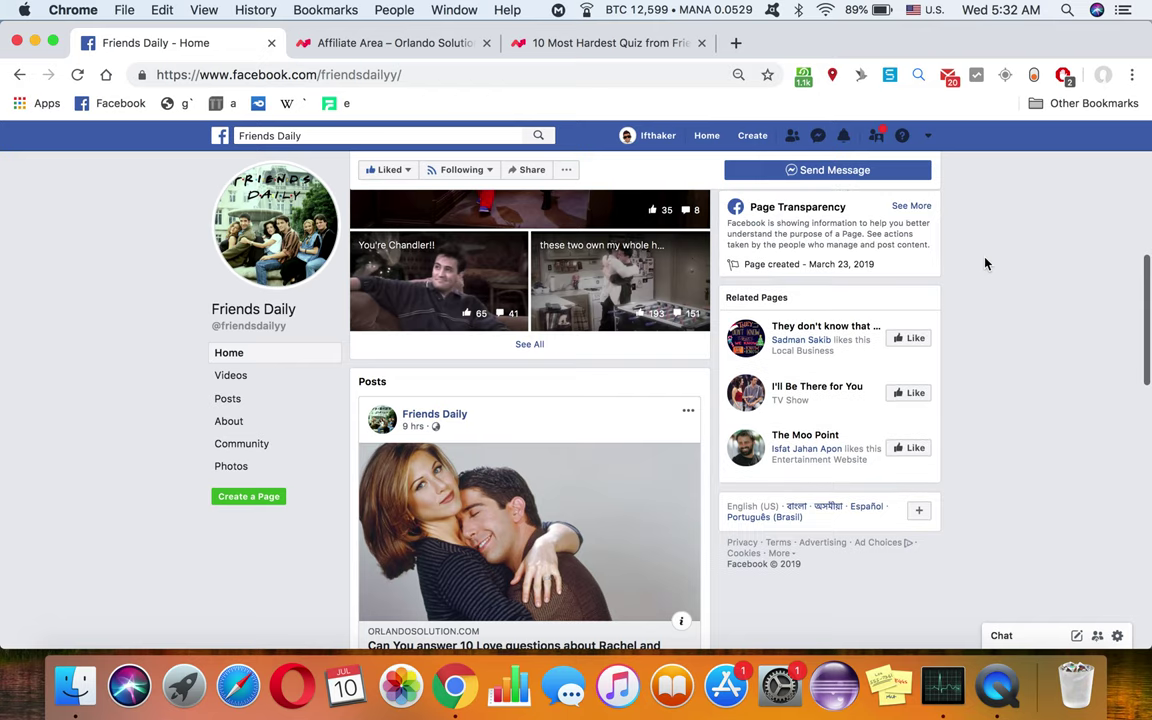
{"action": "scroll", "coordinate": [579, 399], "scroll_direction": "down", "scroll_amount": 2}
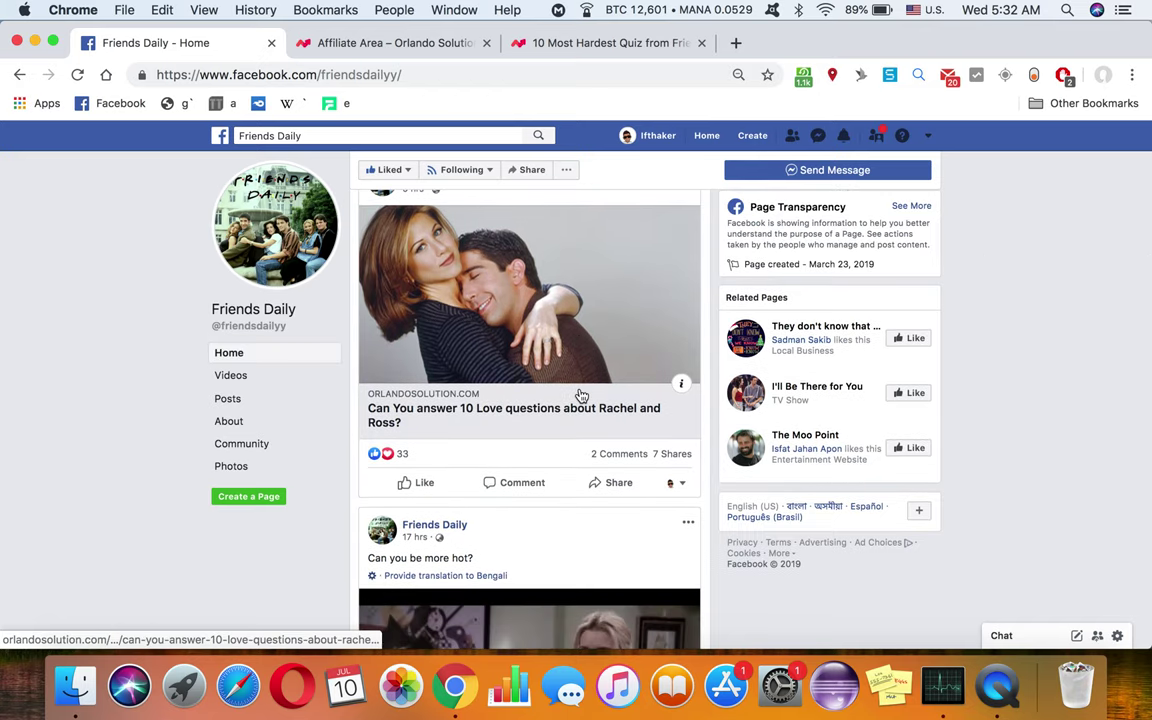
{"action": "scroll", "coordinate": [586, 380], "scroll_direction": "down", "scroll_amount": 1}
{"action": "scroll", "coordinate": [588, 355], "scroll_direction": "up", "scroll_amount": 2}
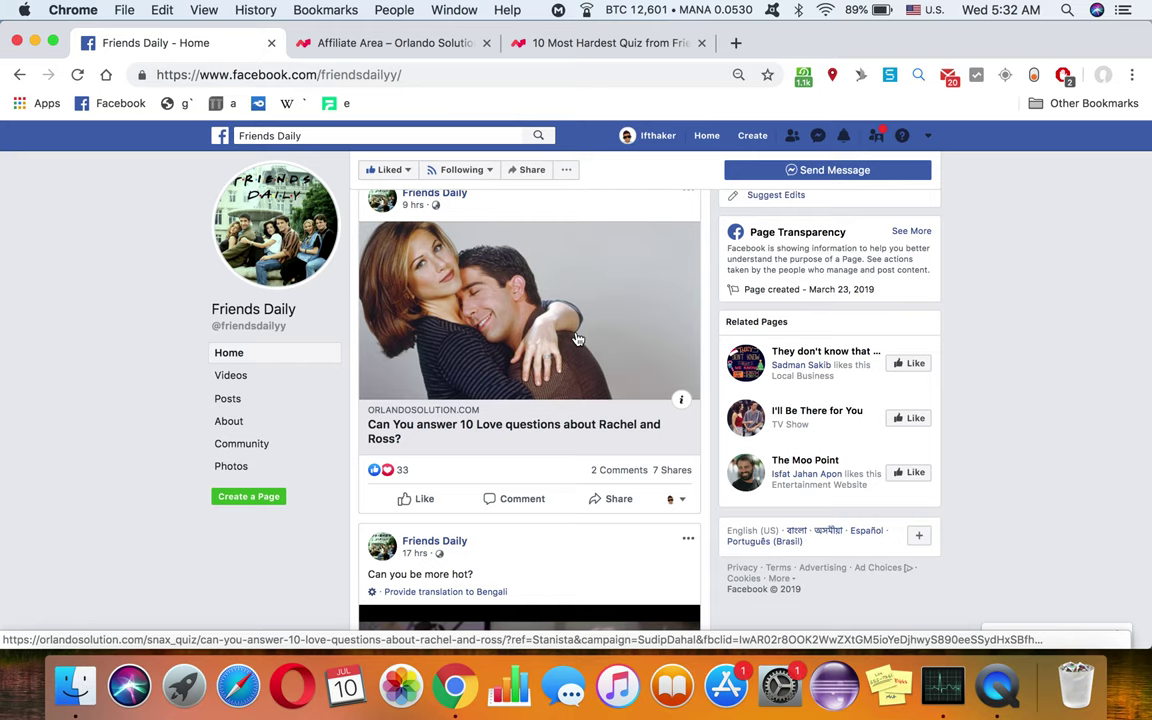
{"action": "left_click", "coordinate": [567, 50]}
Step: Scroll through the quiz article intro down to the Let's play button and back up
{"action": "scroll", "coordinate": [463, 378], "scroll_direction": "down", "scroll_amount": 5}
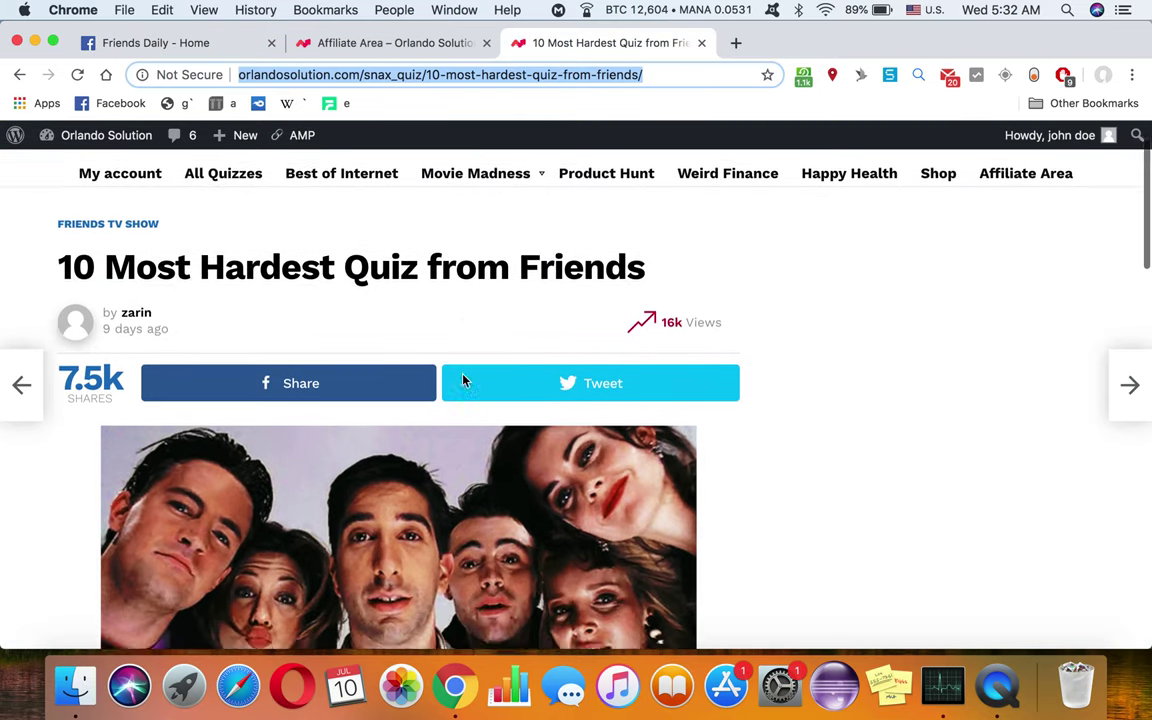
{"action": "scroll", "coordinate": [463, 375], "scroll_direction": "down", "scroll_amount": 3}
{"action": "scroll", "coordinate": [463, 378], "scroll_direction": "up", "scroll_amount": 4}
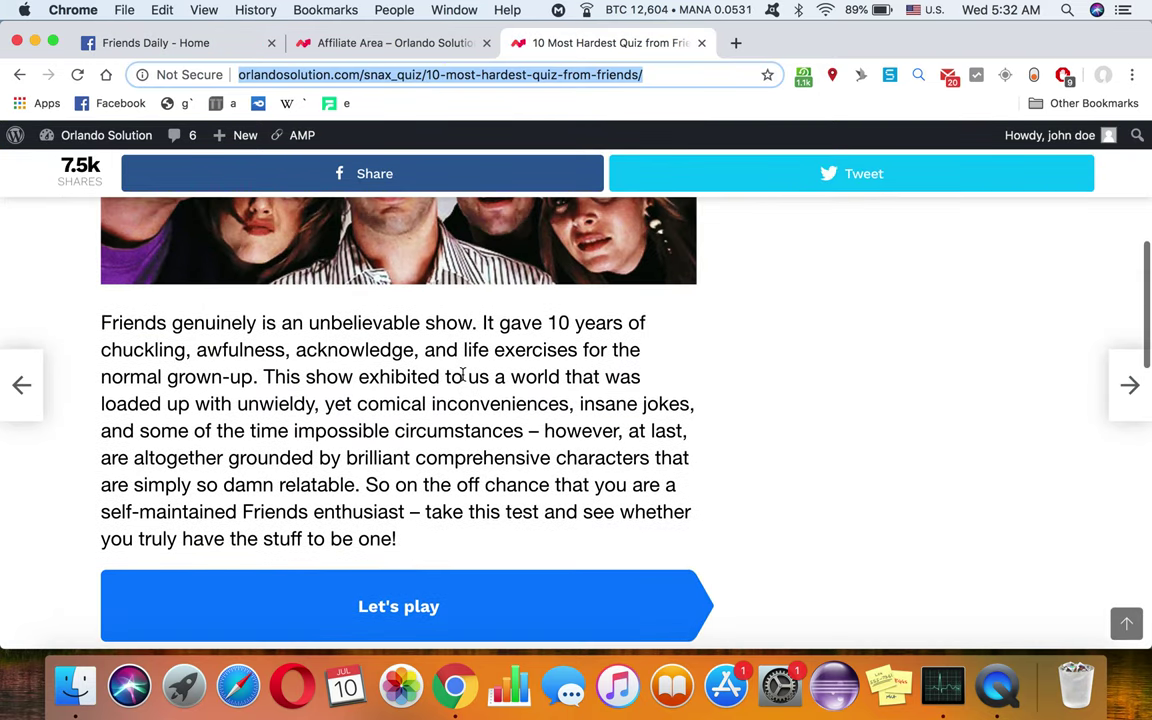
{"action": "scroll", "coordinate": [463, 378], "scroll_direction": "up", "scroll_amount": 5}
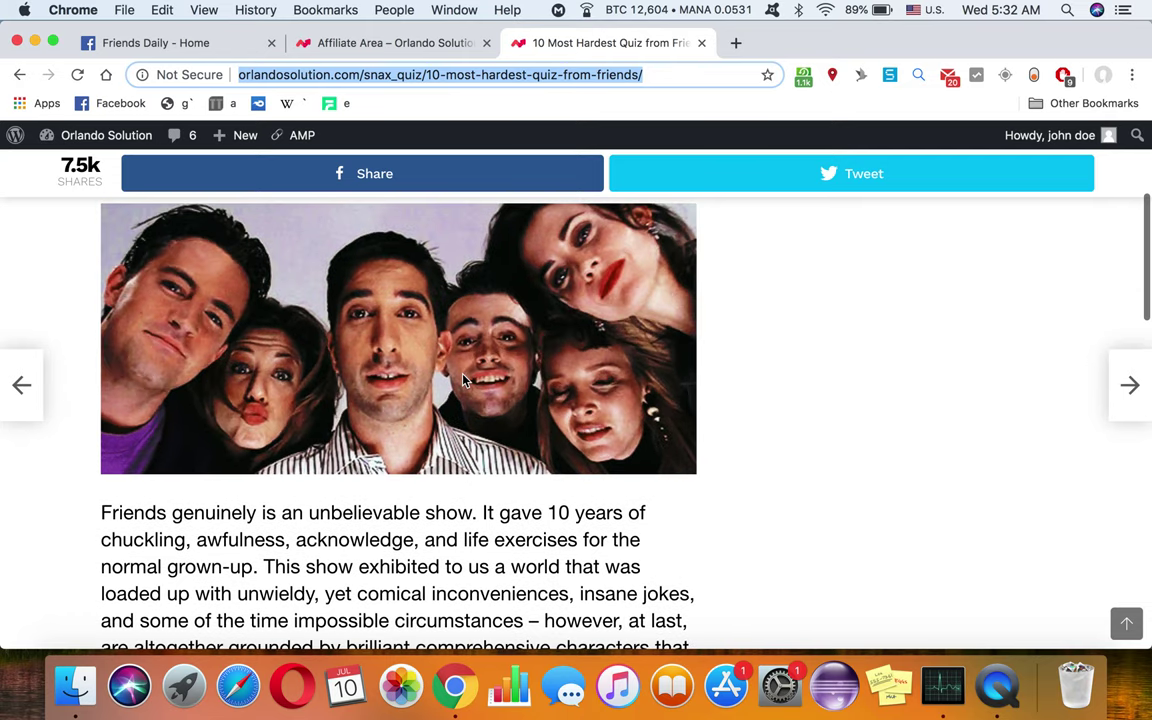
{"action": "scroll", "coordinate": [463, 378], "scroll_direction": "down", "scroll_amount": 5}
{"action": "scroll", "coordinate": [463, 379], "scroll_direction": "up", "scroll_amount": 1}
{"action": "scroll", "coordinate": [463, 379], "scroll_direction": "down", "scroll_amount": 5}
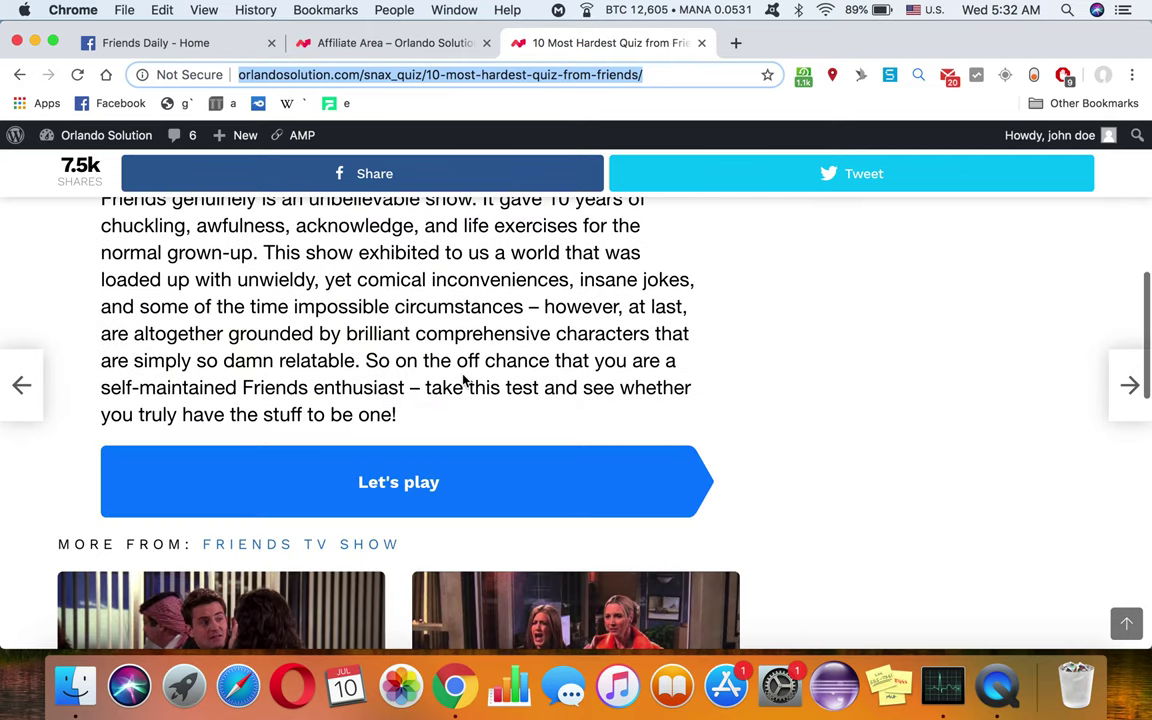
{"action": "scroll", "coordinate": [463, 379], "scroll_direction": "up", "scroll_amount": 3}
{"action": "scroll", "coordinate": [463, 378], "scroll_direction": "up", "scroll_amount": 5}
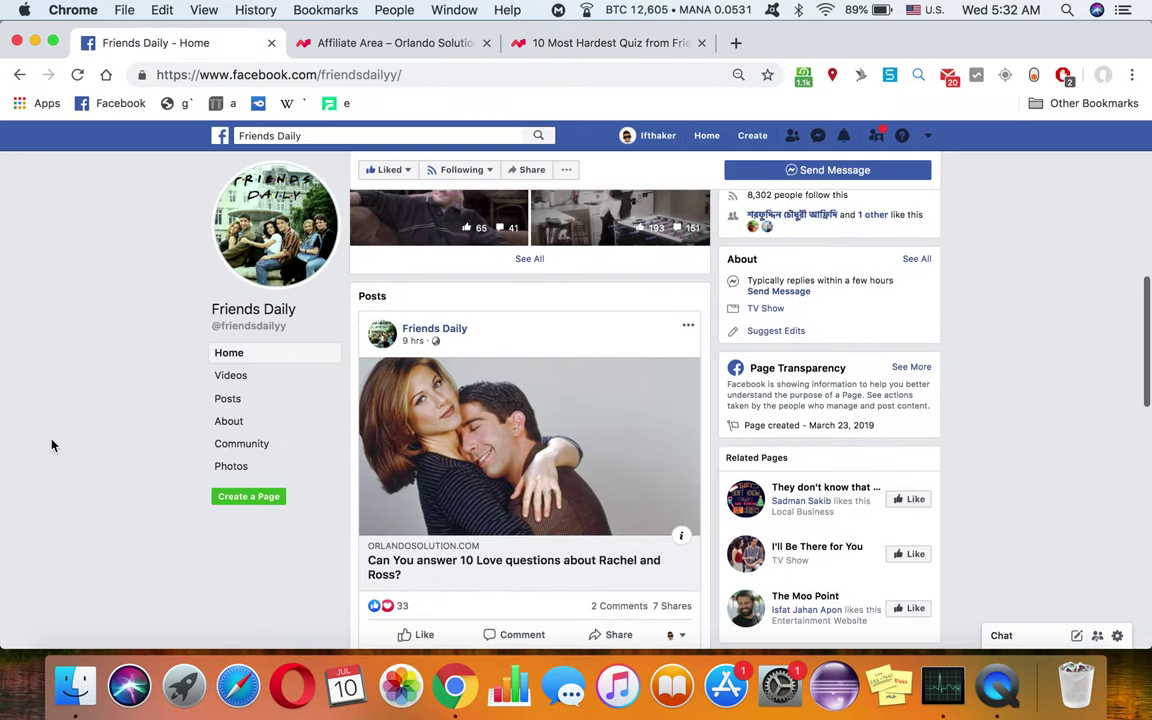
Step: Scroll through the Friends Daily posts and photos, then return to the quiz article
{"action": "scroll", "coordinate": [514, 378], "scroll_direction": "down", "scroll_amount": 3}
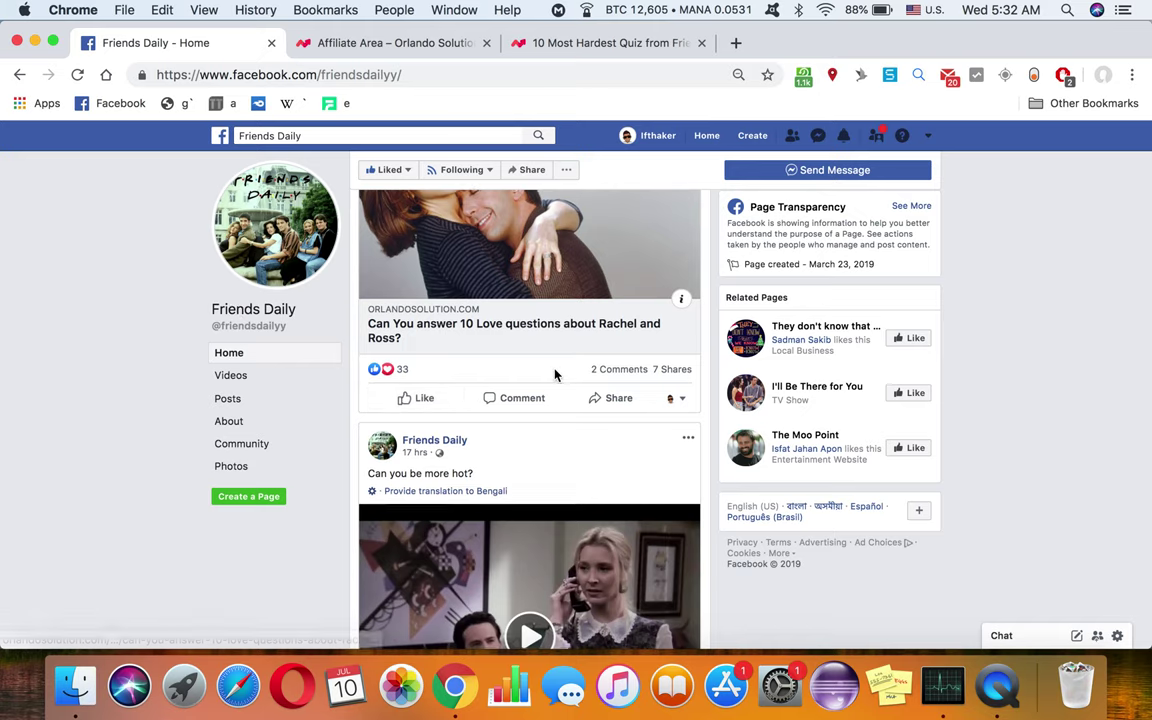
{"action": "scroll", "coordinate": [556, 375], "scroll_direction": "down", "scroll_amount": 5}
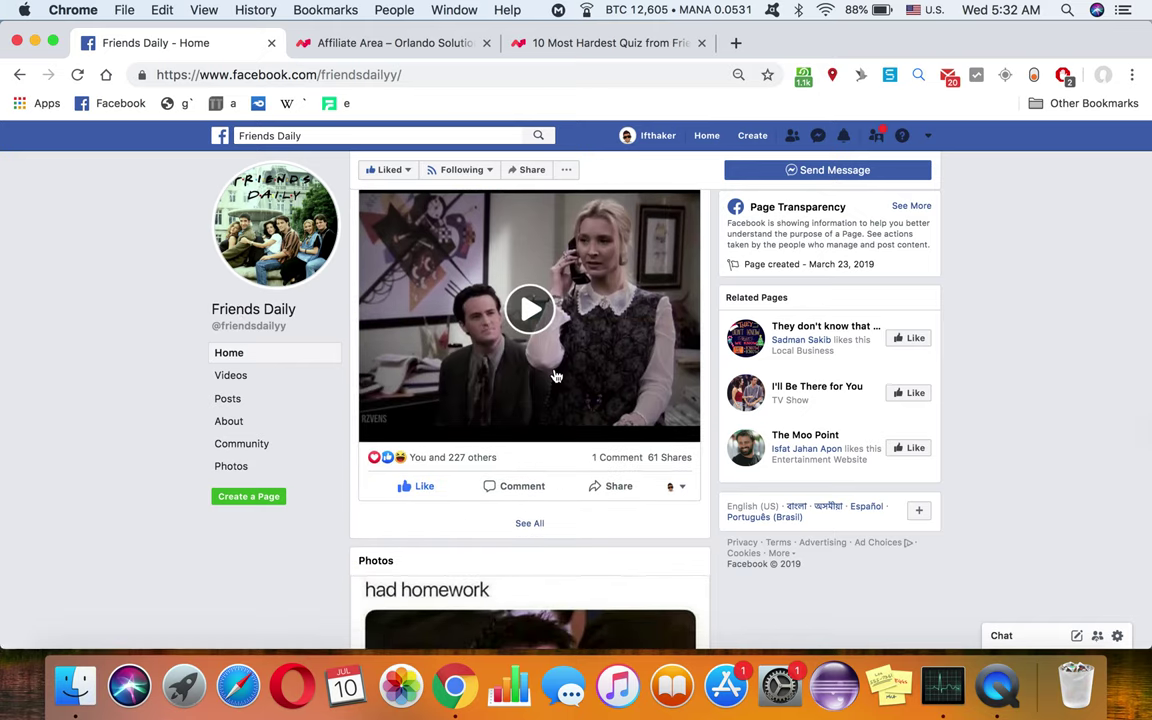
{"action": "scroll", "coordinate": [556, 375], "scroll_direction": "down", "scroll_amount": 4}
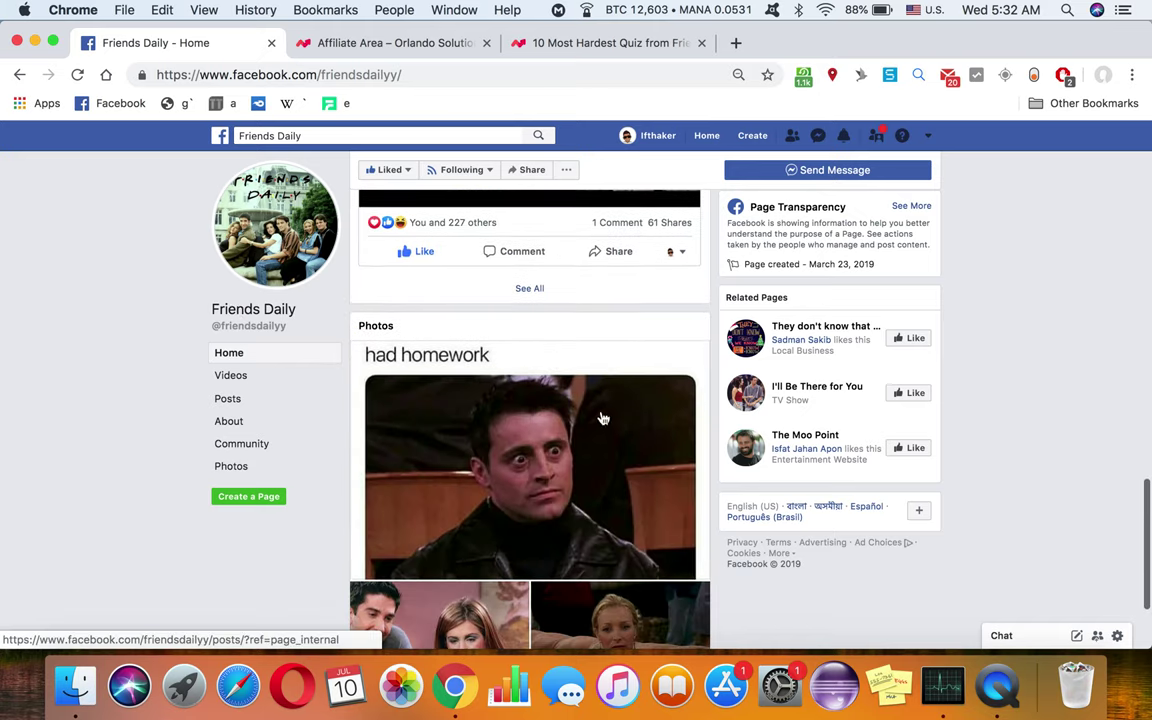
{"action": "scroll", "coordinate": [599, 417], "scroll_direction": "down", "scroll_amount": 6}
{"action": "scroll", "coordinate": [549, 515], "scroll_direction": "up", "scroll_amount": 5}
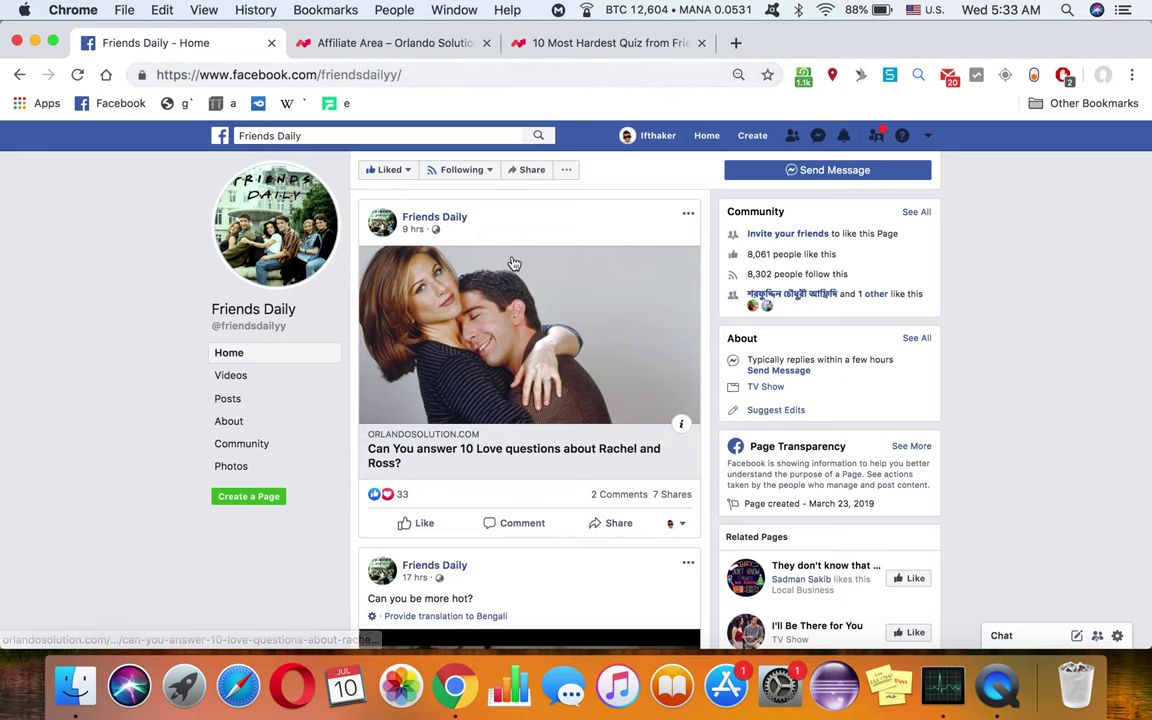
{"action": "left_click", "coordinate": [560, 52]}
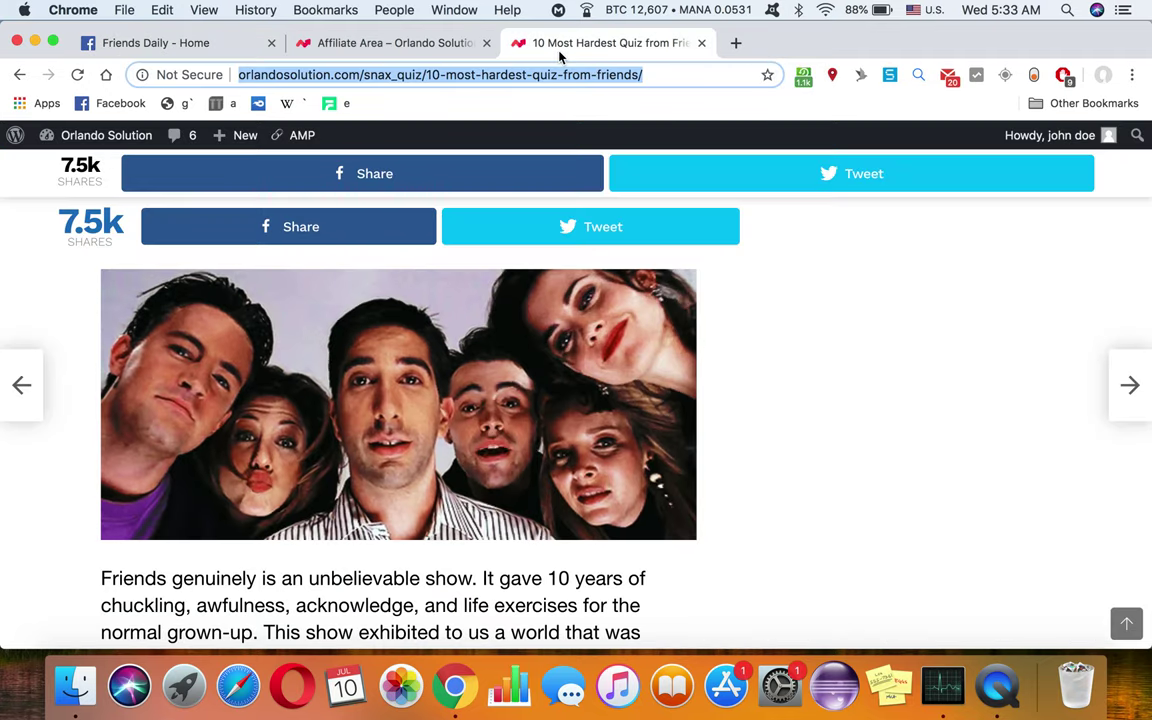
Step: Return to the Affiliate Area and select the generated Friends quiz referral URL, with the affiliate username as campaign
{"action": "left_click", "coordinate": [360, 55]}
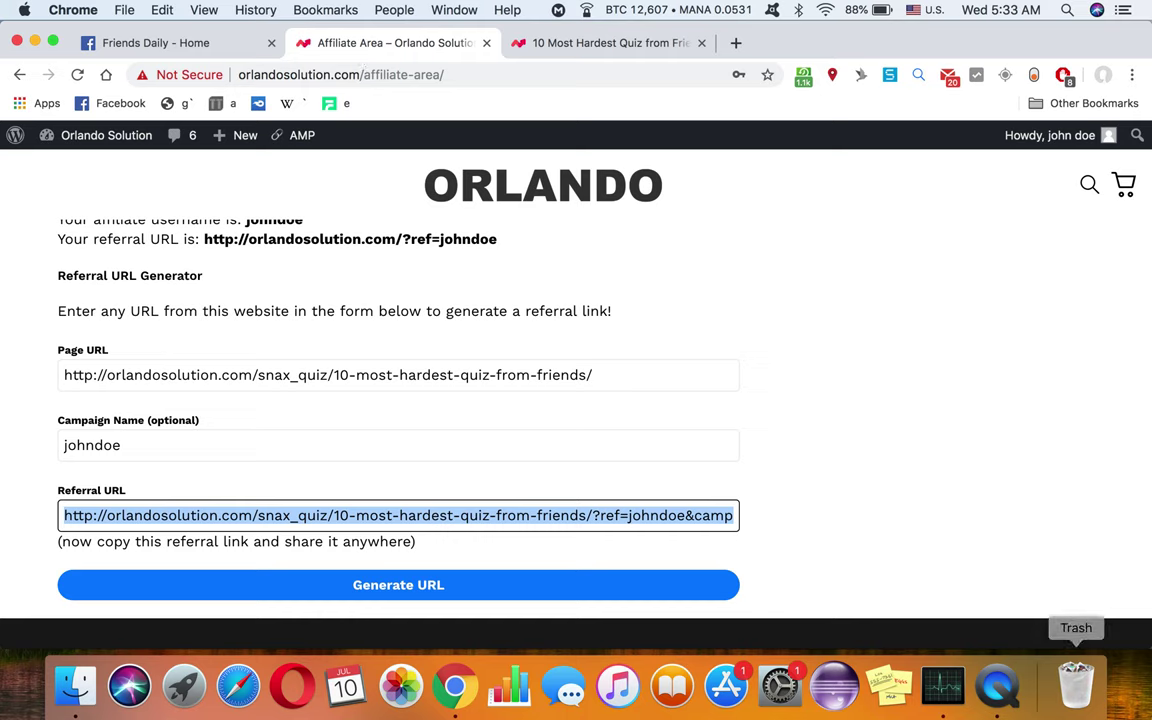
{"action": "left_click", "coordinate": [997, 688]}
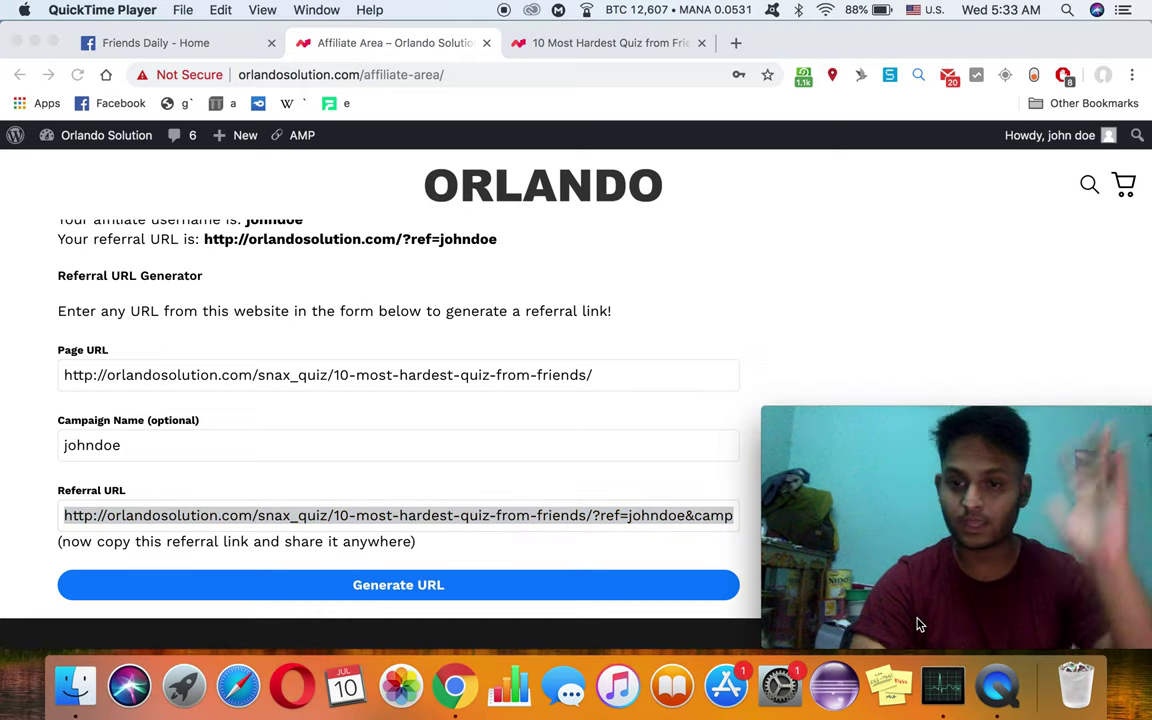